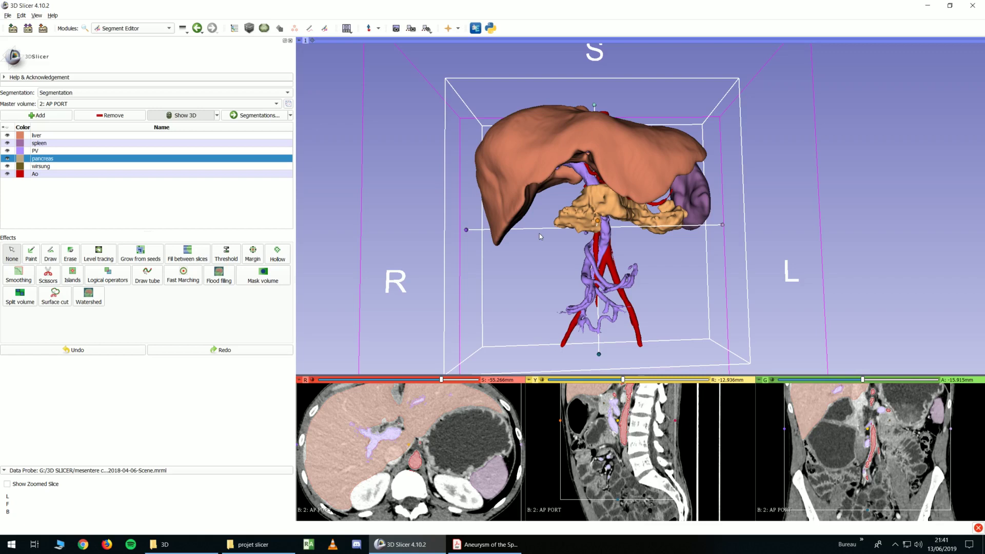
Orbit the organ segments to view them from the side, behind and oblique angles.
left_click_drag(540, 233, 443, 158)
scroll(411, 167, "down", 3)
scroll(380, 175, "up", 5)
left_click_drag(380, 174, 493, 159)
scroll(342, 188, "down", 3)
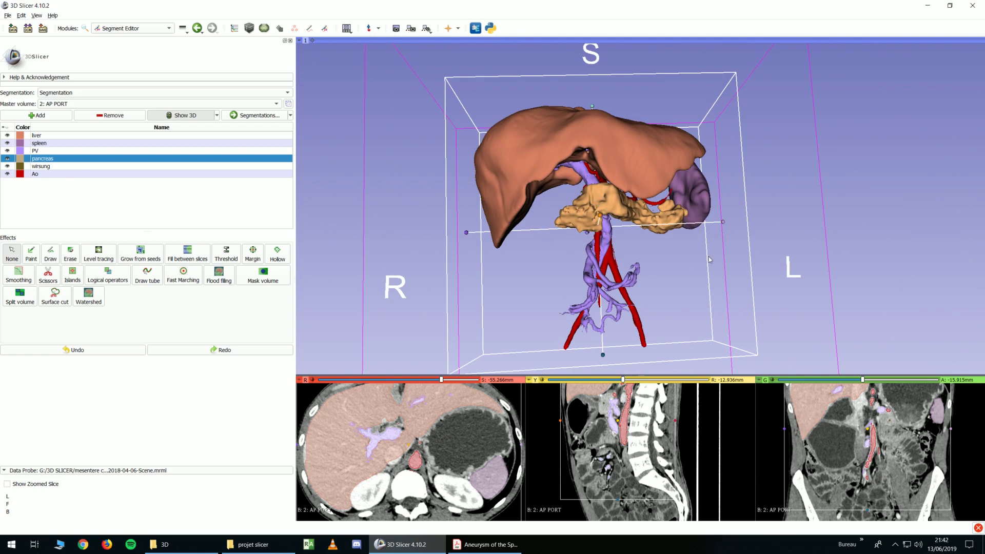
left_click_drag(727, 265, 729, 165)
left_click_drag(719, 241, 667, 246)
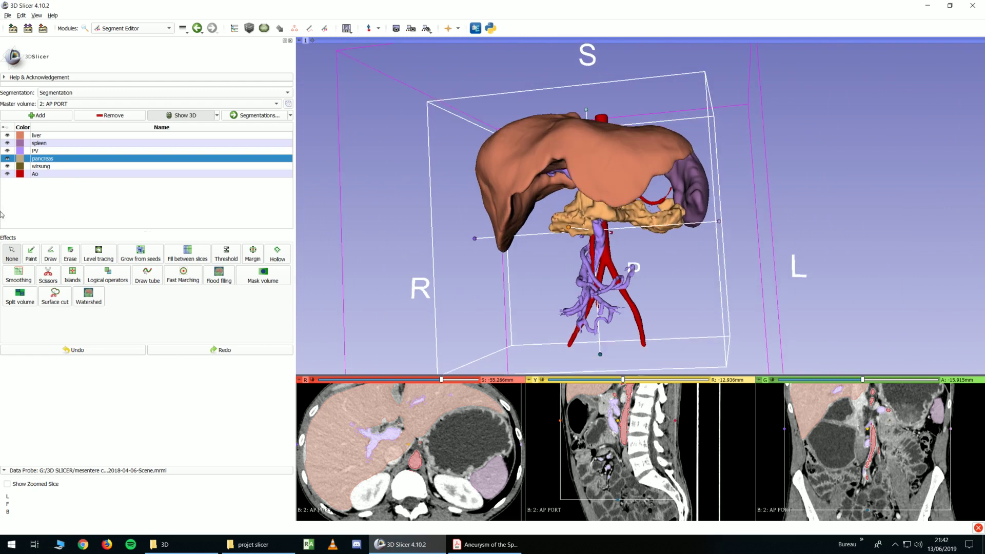
Hide the pancreas segment briefly, then show it again while orbiting around the liver.
left_click(7, 158)
scroll(587, 226, "up", 5)
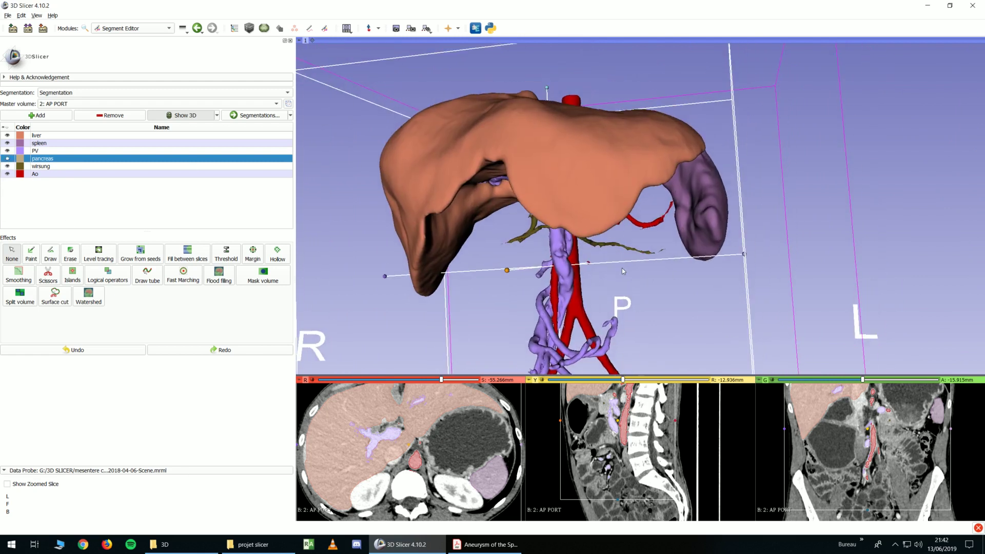
scroll(636, 266, "up", 2)
scroll(637, 269, "down", 5)
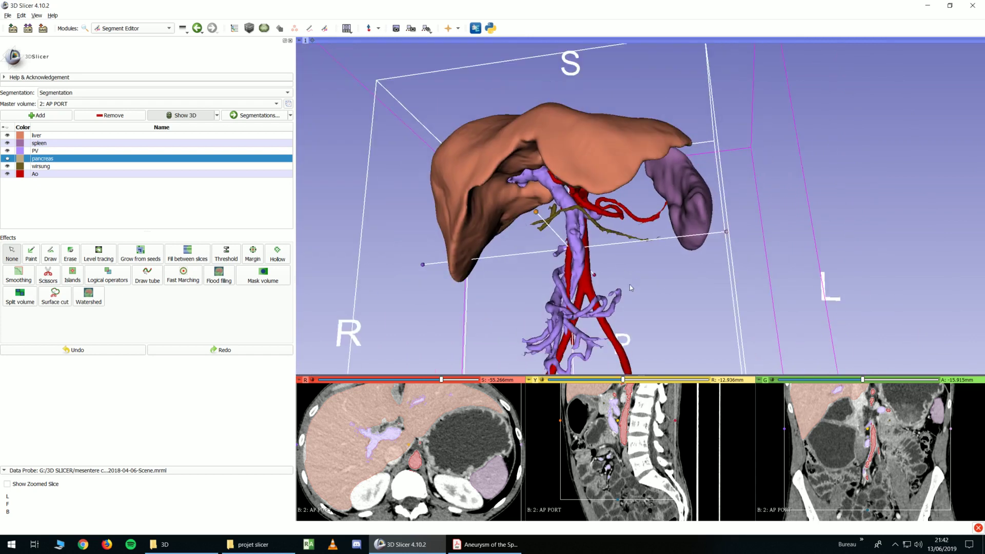
left_click_drag(635, 277, 629, 314)
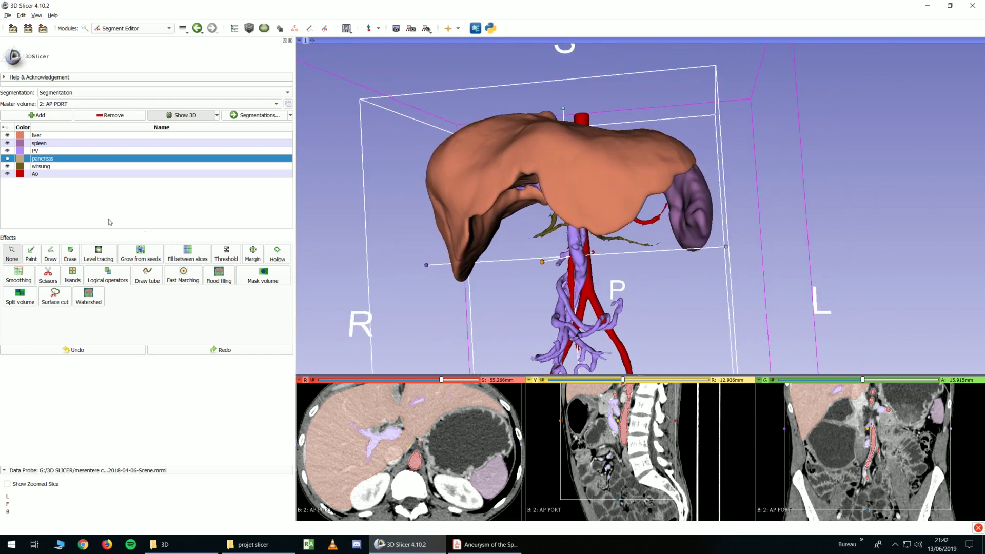
left_click(7, 158)
left_click_drag(420, 306, 490, 280)
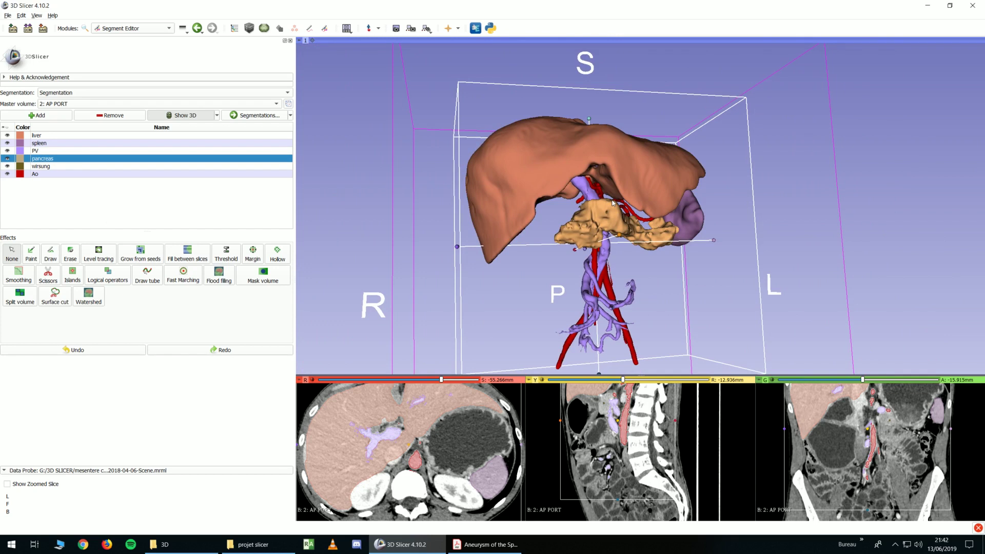
mouse_move(395, 225)
left_mouse_down()
mouse_move(626, 221)
mouse_move(304, 221)
mouse_move(590, 226)
mouse_move(411, 226)
mouse_move(590, 231)
mouse_move(484, 236)
mouse_move(492, 258)
mouse_move(364, 241)
mouse_move(401, 239)
left_mouse_up()
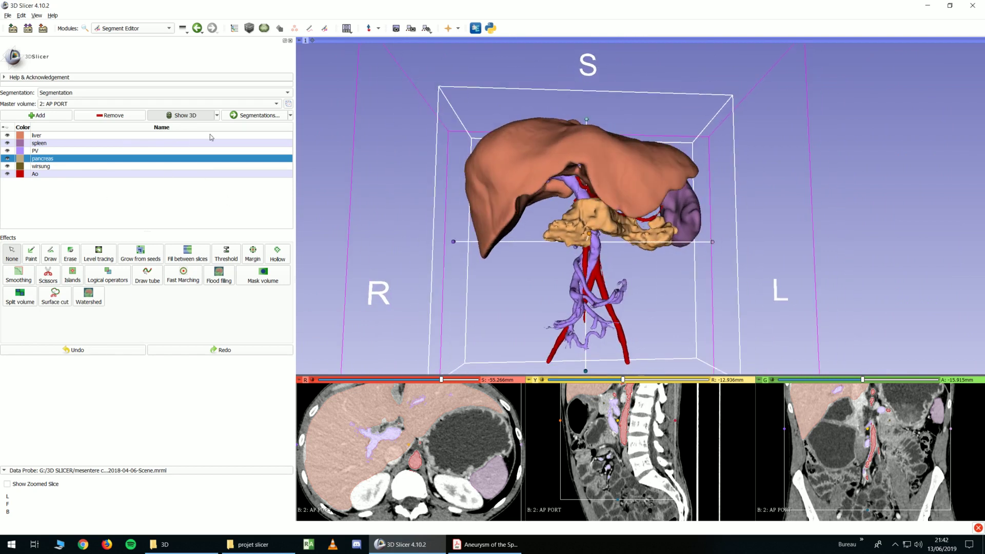
Export the segments as models into a new Segmentation-models hierarchy.
left_click(291, 116)
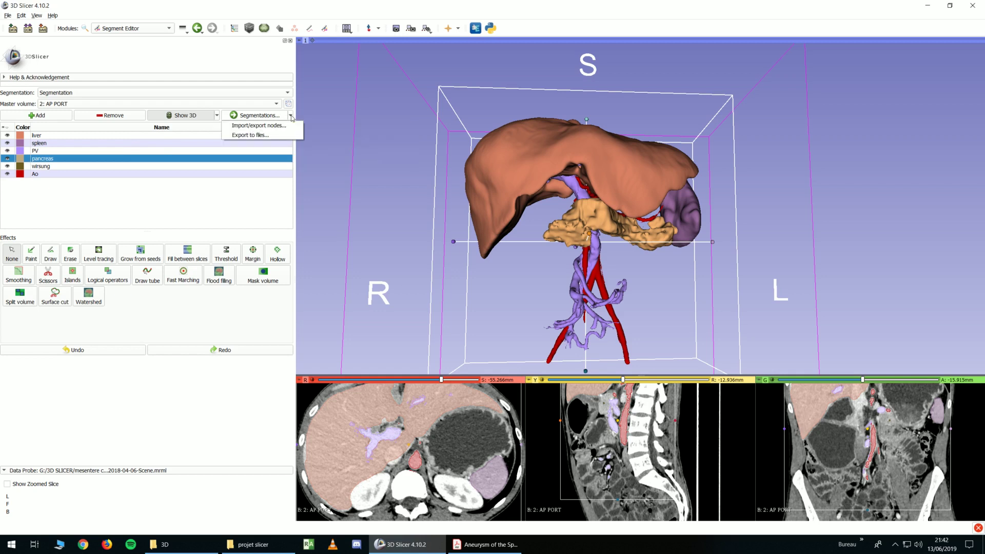
left_click(267, 127)
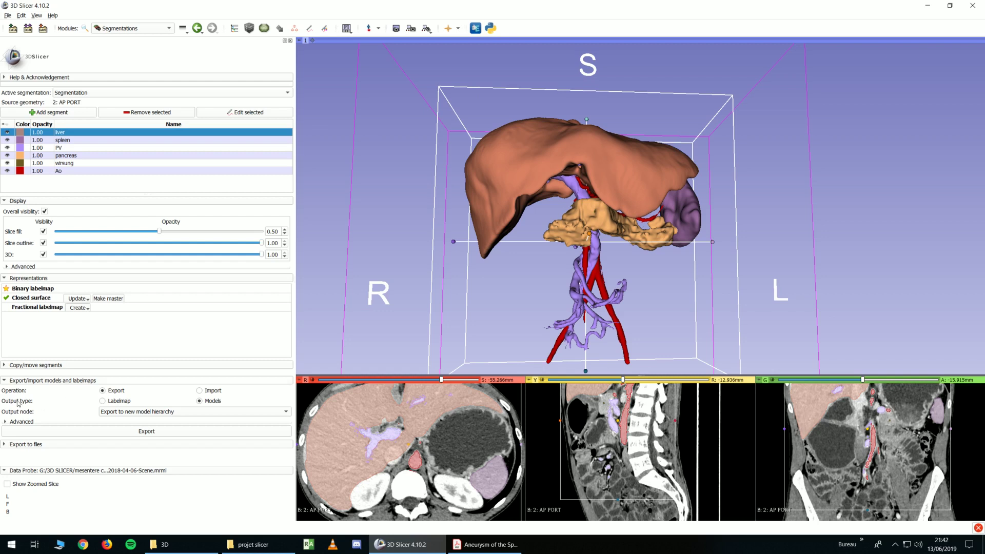
left_click(199, 401)
Hide the liver, spleen, PV, pancreas, wirsung and Ao segments.
left_click(7, 132)
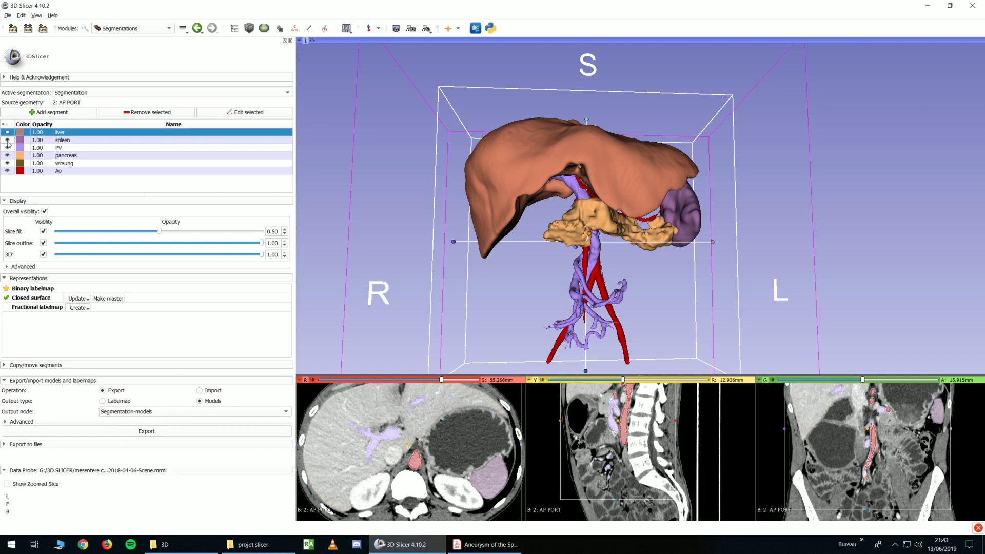
left_click(8, 140)
left_click(7, 148)
left_click(7, 155)
left_click(7, 163)
left_click(7, 170)
mouse_move(300, 225)
left_mouse_down()
mouse_move(363, 220)
mouse_move(401, 234)
mouse_move(291, 220)
left_mouse_up()
Switch to the Models module and expand the Segmentation-models group.
left_click(122, 29)
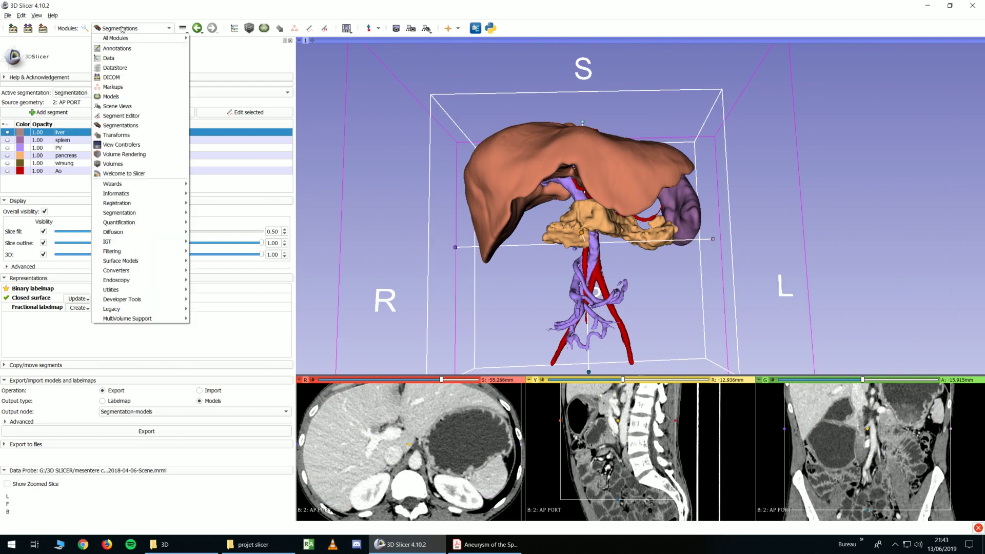
left_click(134, 97)
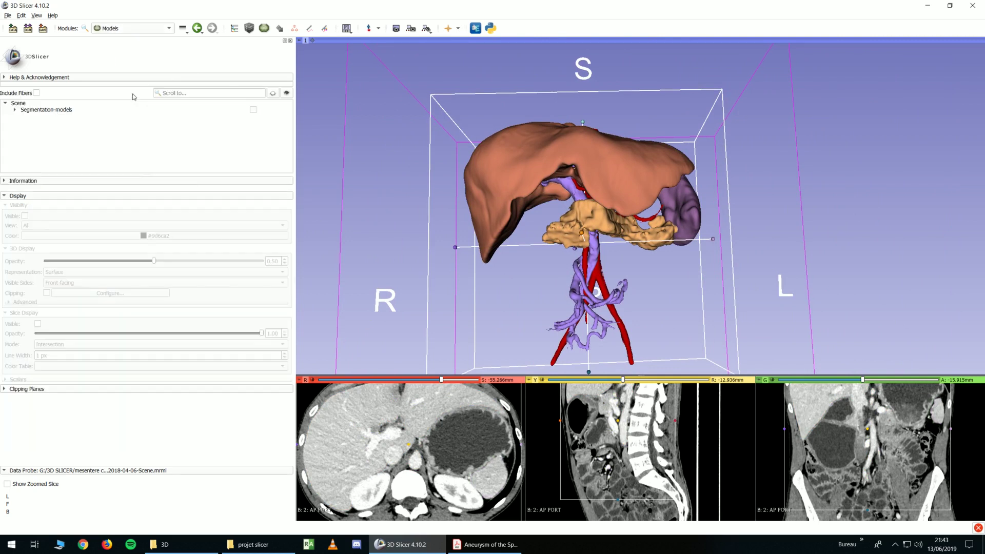
left_click(40, 110)
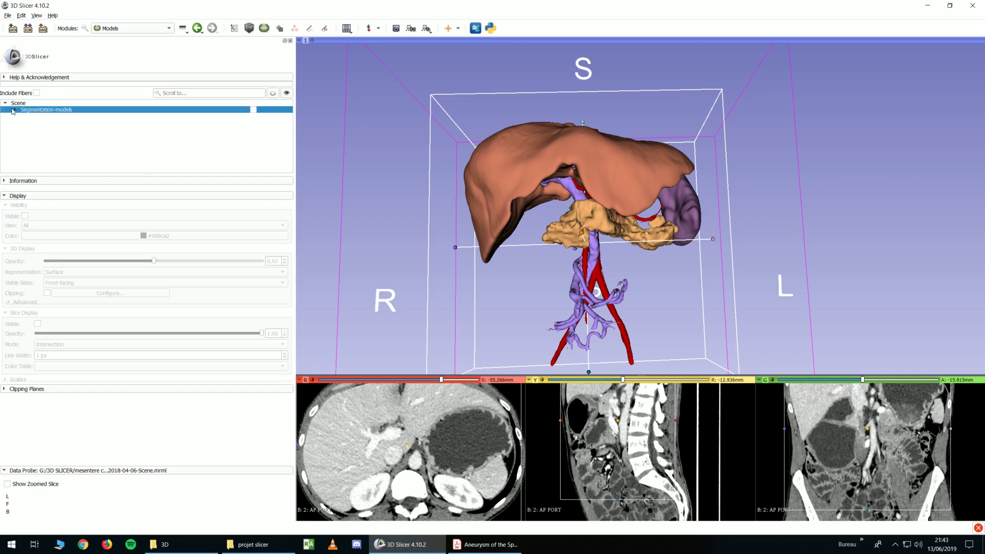
left_click(15, 109)
Hide the liver, spleen, pancreas, wirsung, PV and Ao models.
left_click(34, 116)
left_click(34, 123)
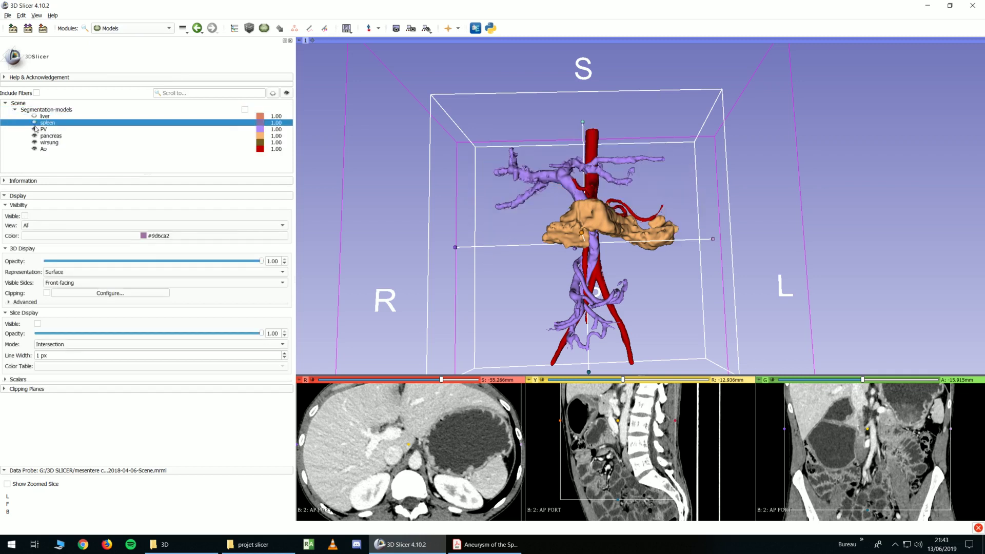
left_click(34, 135)
left_click(34, 142)
left_click(35, 129)
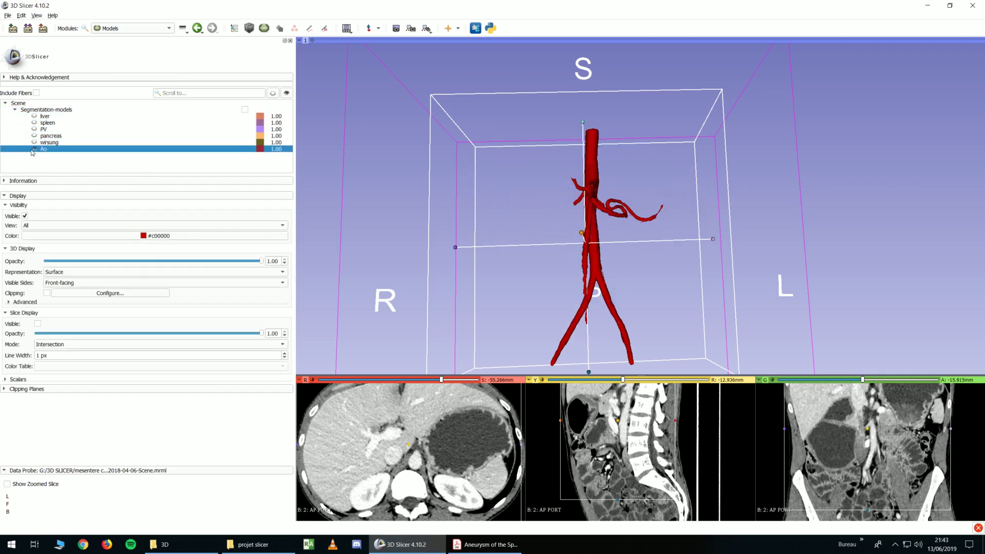
left_click(34, 149)
Show all six organ models again and rotate the 3D view.
left_click(34, 149)
left_click(35, 142)
left_click(34, 135)
left_click(34, 129)
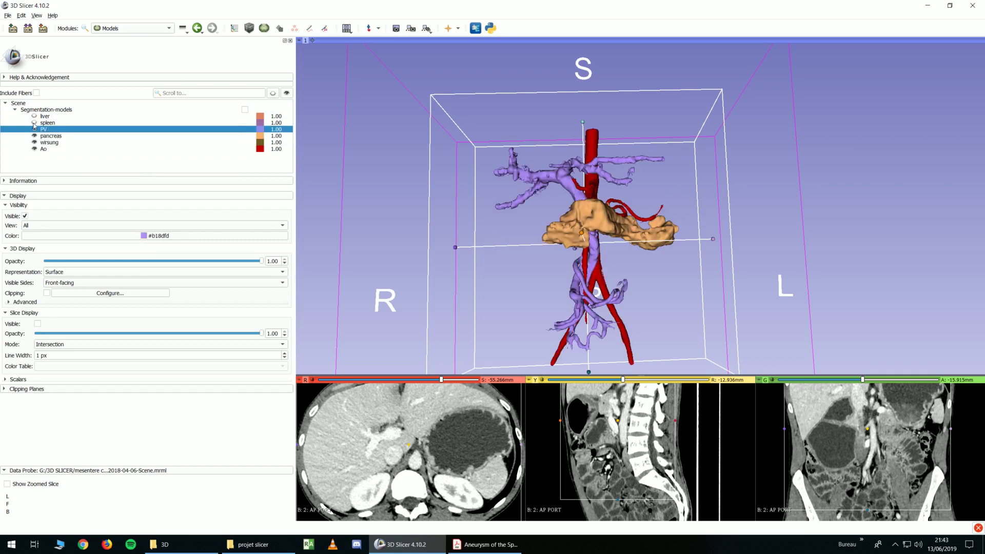
left_click(34, 123)
left_click(35, 116)
left_click_drag(367, 171, 398, 182)
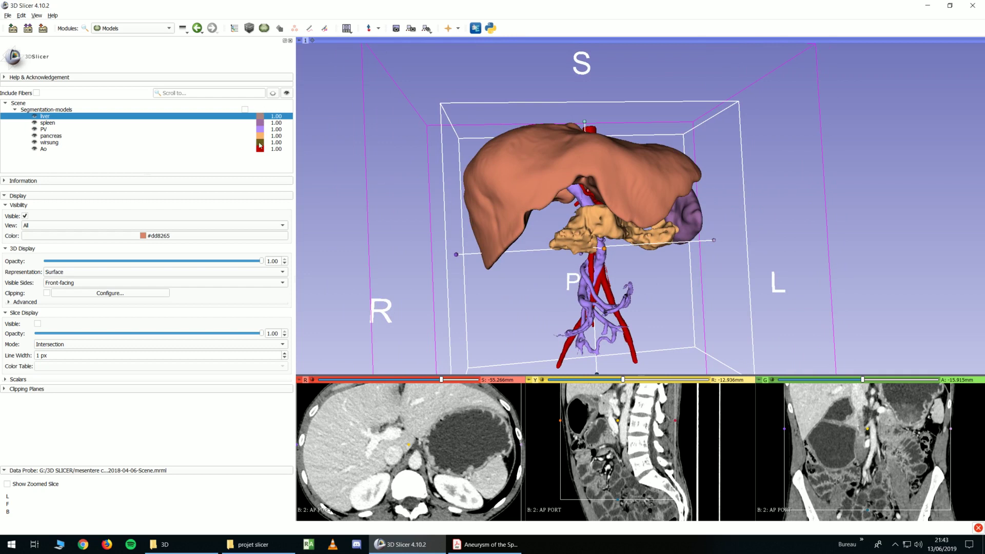
Make the liver half transparent, then briefly make the spleen semi-transparent before restoring it.
left_click(276, 117)
mouse_move(267, 118)
left_mouse_down()
mouse_move(251, 126)
mouse_move(270, 124)
left_mouse_up()
left_click(273, 127)
left_click(276, 117)
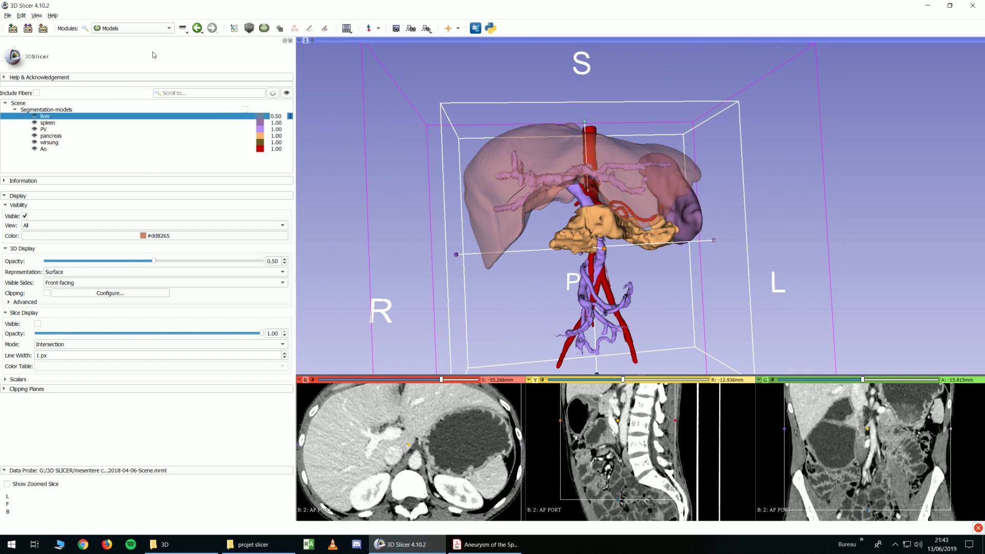
Return the liver model to 1.00 opacity and select the PV model.
left_click(147, 28)
left_click(252, 114)
left_click(274, 116)
left_click_drag(252, 117, 275, 117)
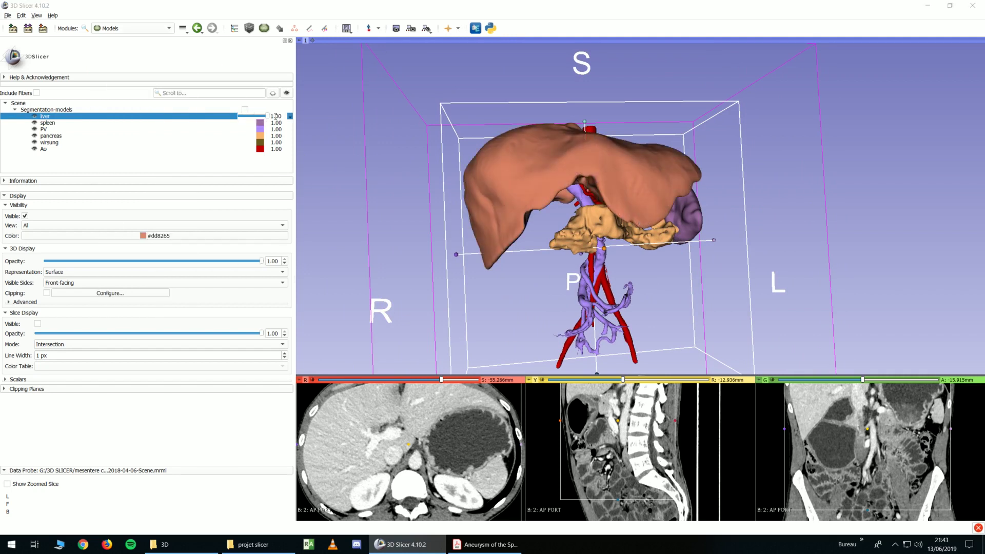
left_click(234, 130)
left_click_drag(371, 143, 403, 200)
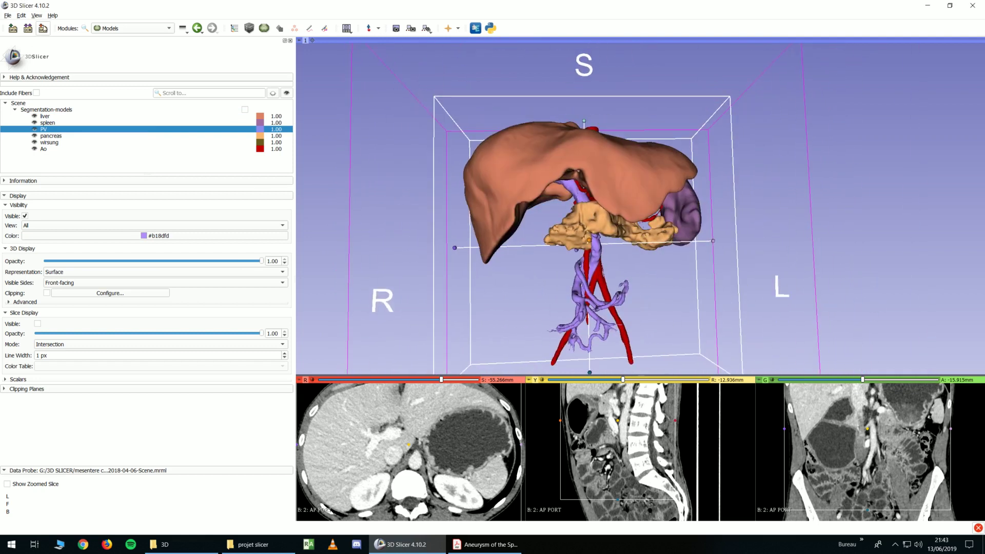
Bring up the Save Scene and Unsaved Data dialog, enlarged to list all files.
left_click(43, 29)
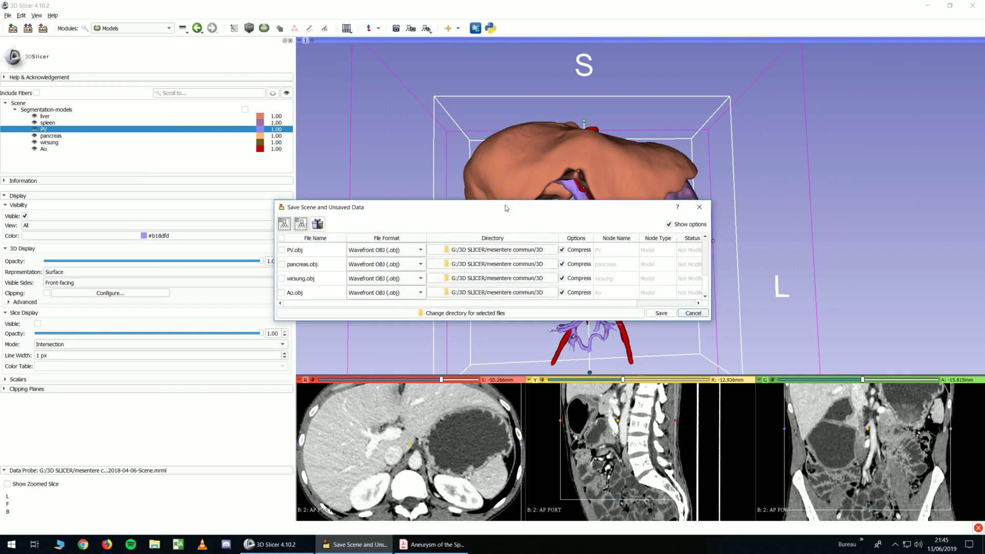
left_click_drag(505, 206, 493, 116)
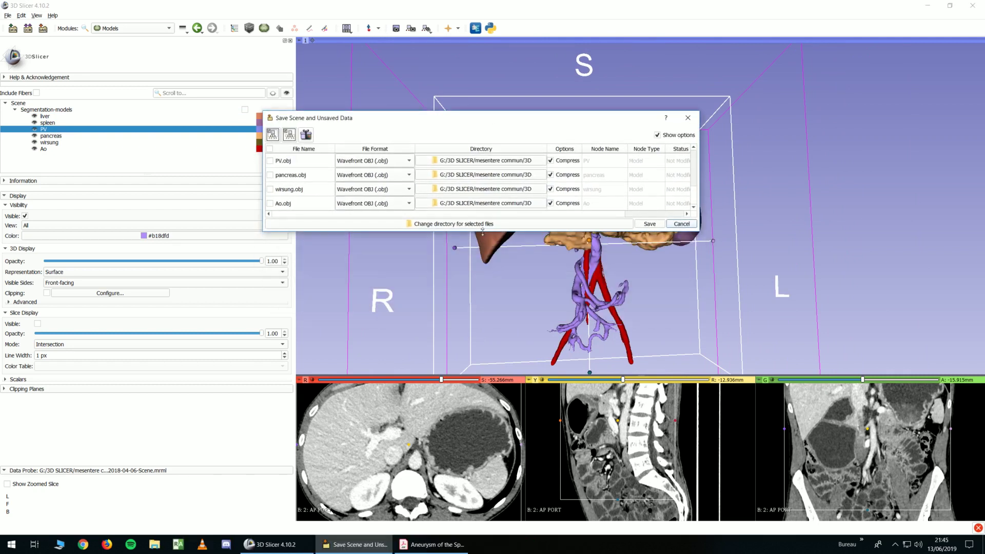
left_click_drag(482, 231, 461, 416)
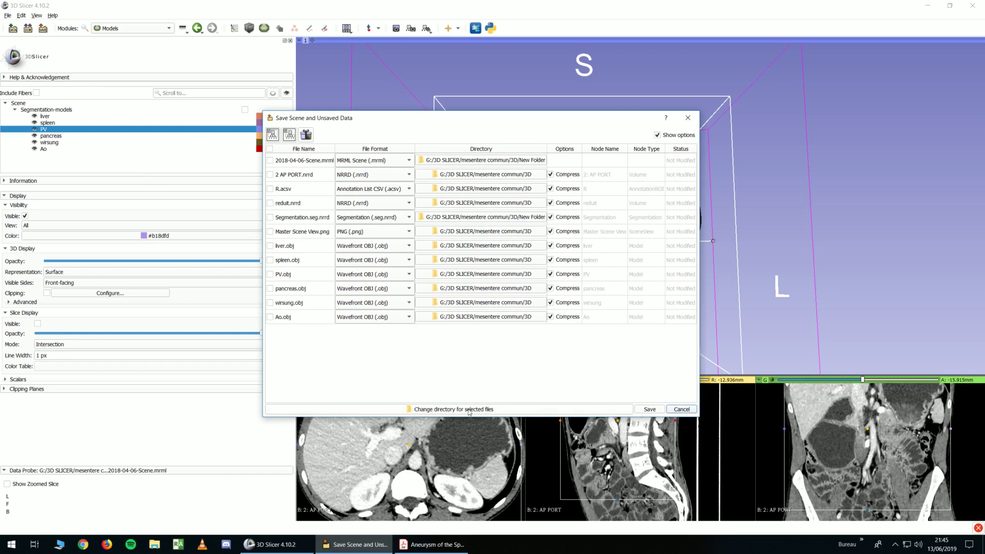
Check liver.obj, PV.obj, pancreas.obj, wirsung.obj and Ao.obj for saving.
left_click(270, 247)
left_click(271, 274)
left_click(270, 288)
left_click(270, 302)
left_click(271, 317)
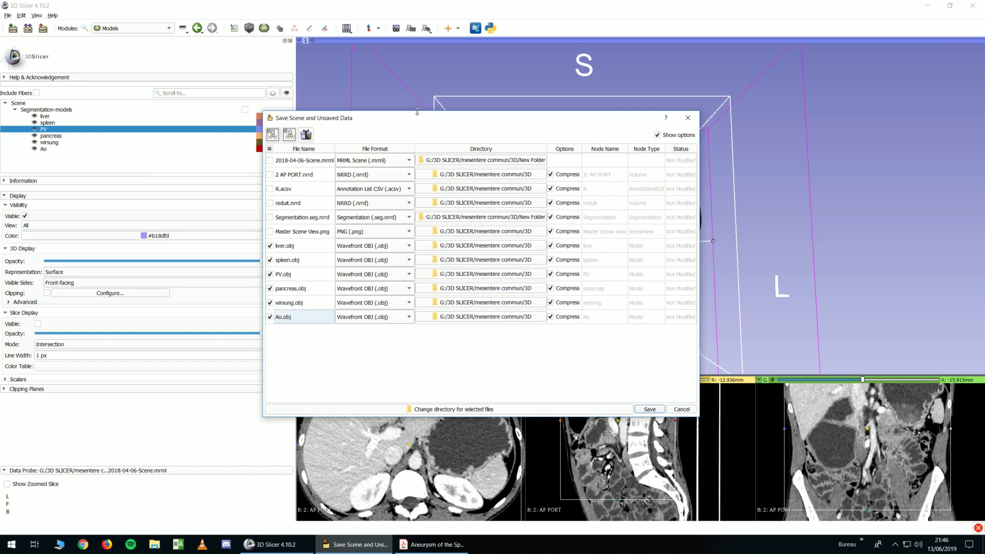
left_click_drag(417, 115, 446, 115)
Keep liver.obj as Wavefront OBJ and set New Folder as the save directory.
left_click(404, 246)
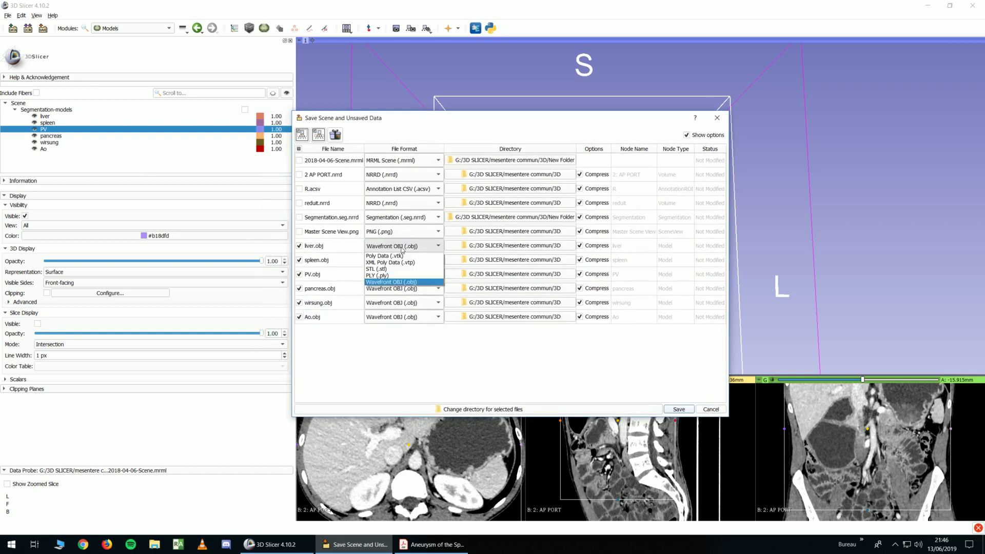
left_click(395, 283)
left_click(403, 247)
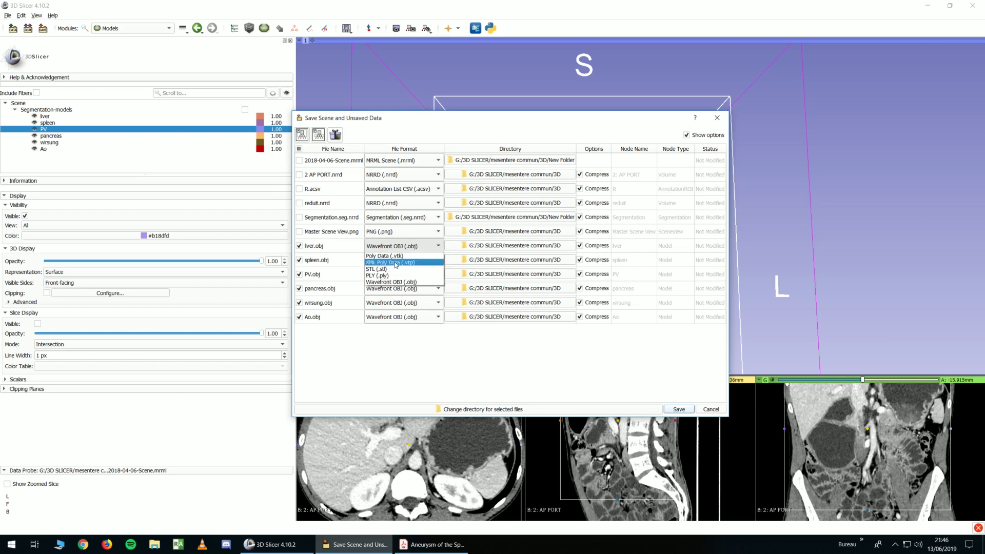
left_click(466, 328)
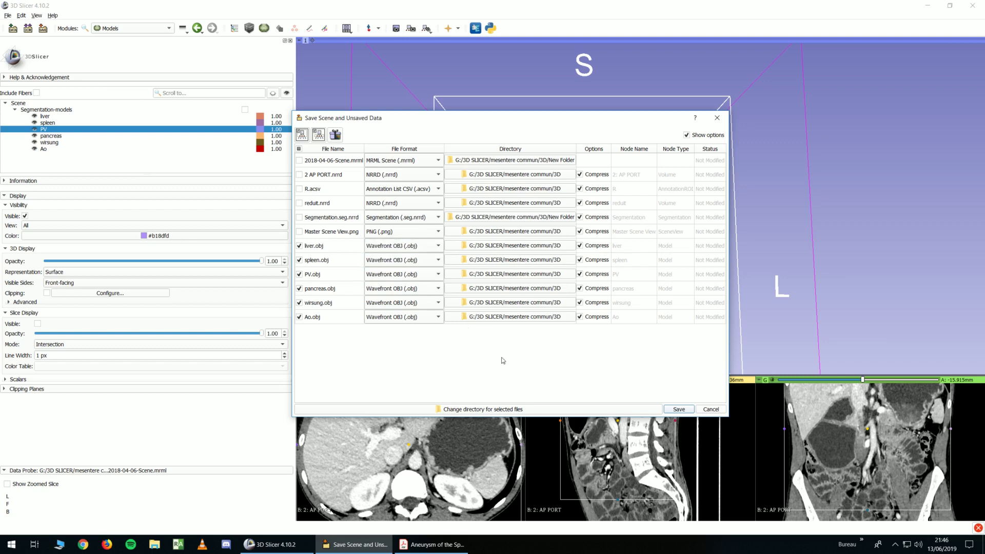
left_click(464, 410)
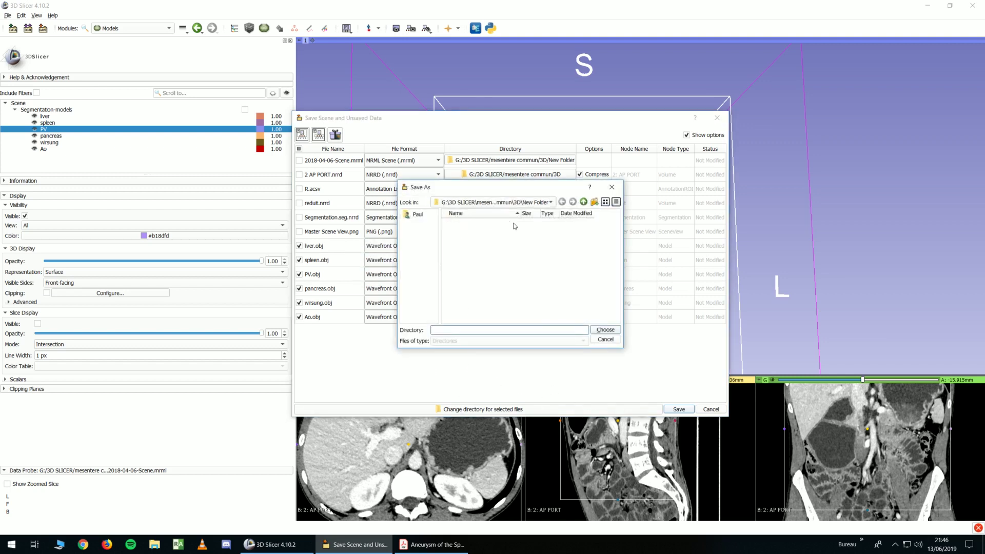
key("Return")
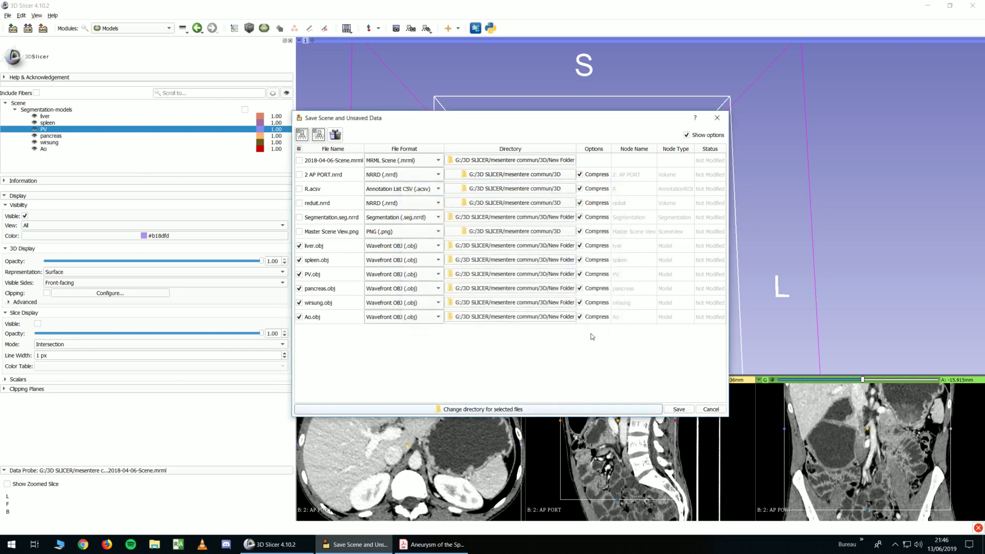
Save the scene, then compare the sizes of Ao.obj and the other OBJ files in New Folder.
left_click(680, 410)
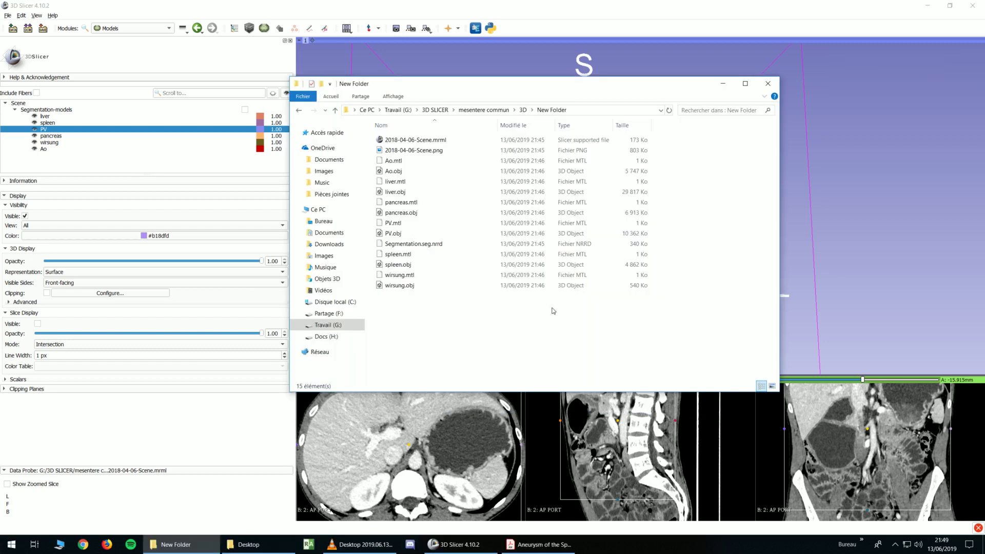
left_click(399, 172)
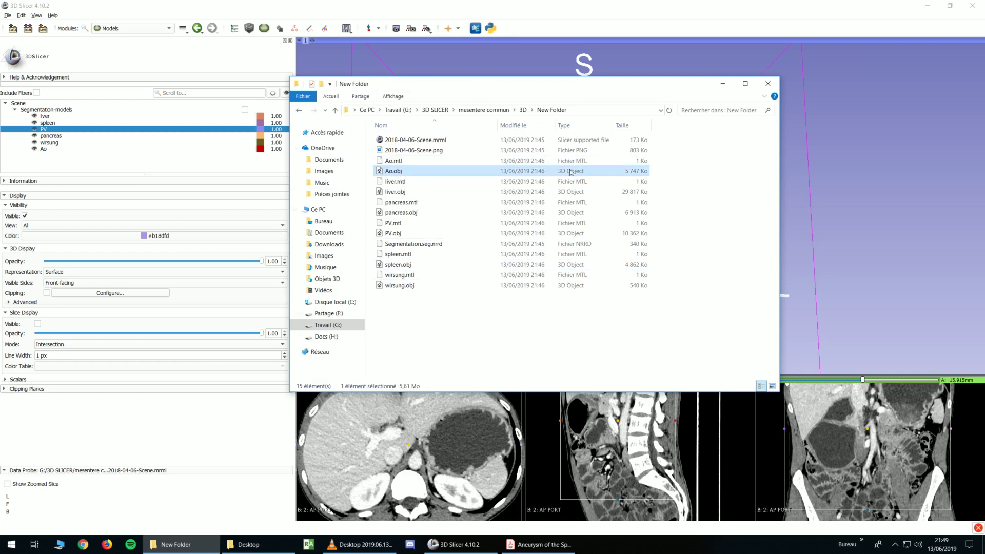
left_click(567, 192)
left_click(419, 171)
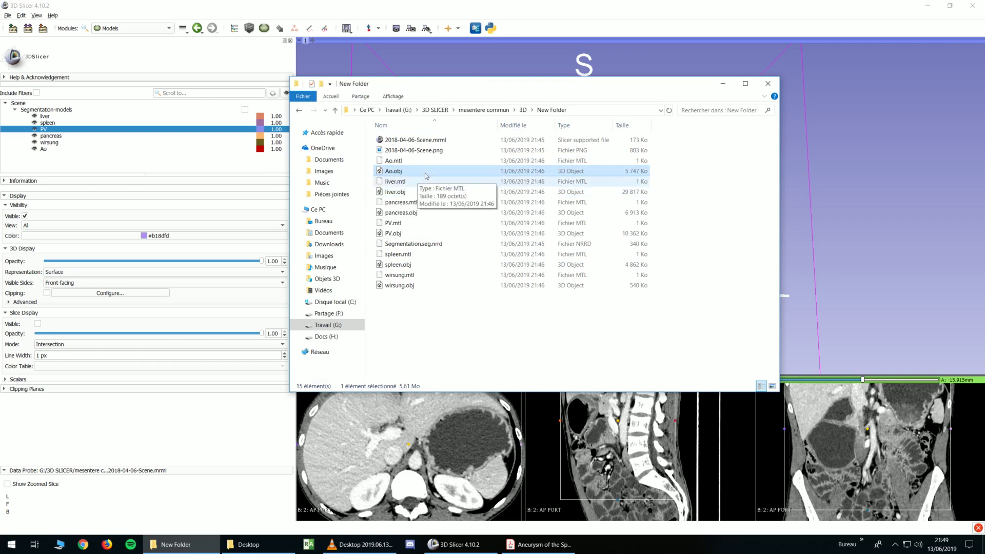
left_click_drag(528, 87, 542, 90)
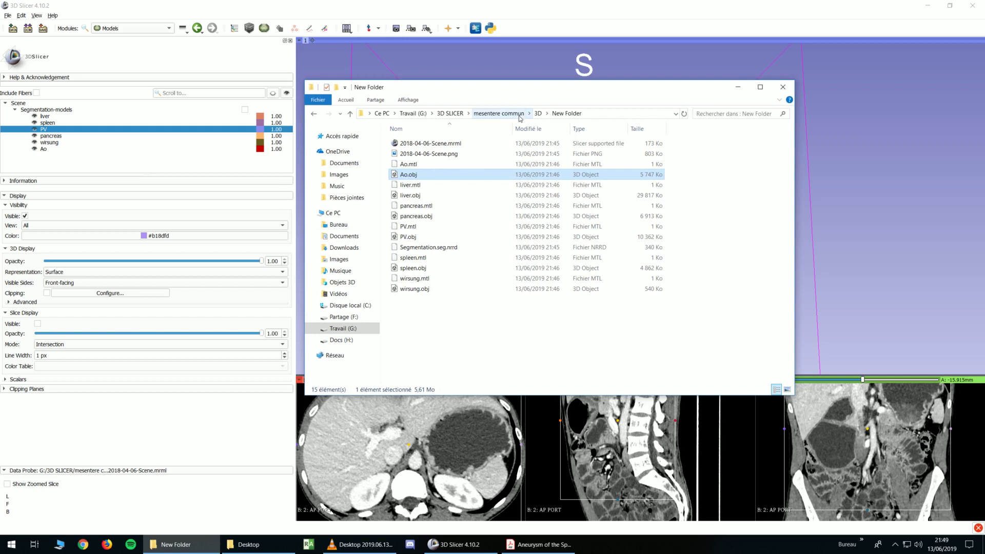
Check the sizes of Ao.mtl, PV.mtl, spleen.mtl and wirsung.mtl.
left_click(429, 165)
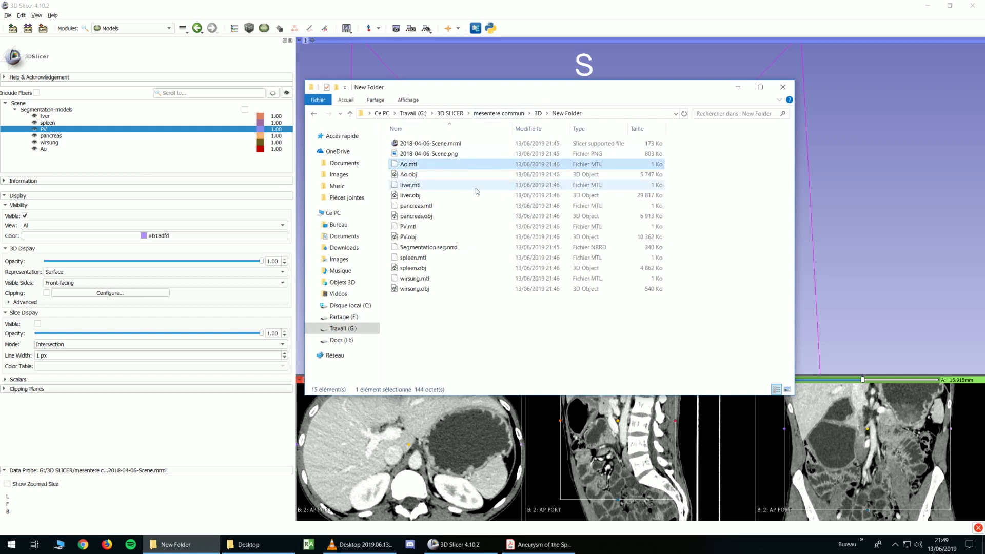
left_click(411, 226)
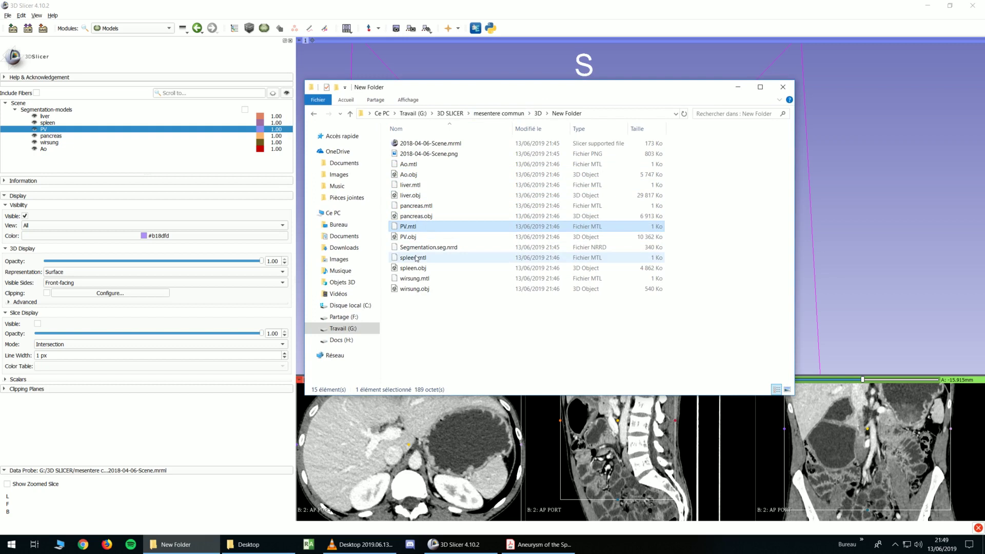
left_click(416, 258)
left_click(413, 280)
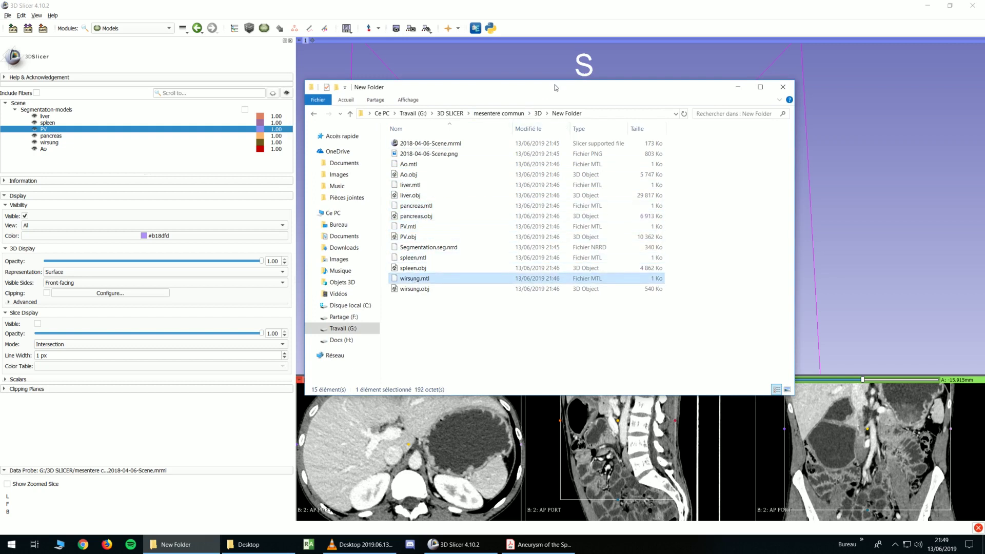
mouse_move(555, 87)
left_mouse_down()
mouse_move(605, 87)
mouse_move(551, 96)
mouse_move(586, 93)
mouse_move(552, 105)
left_mouse_up()
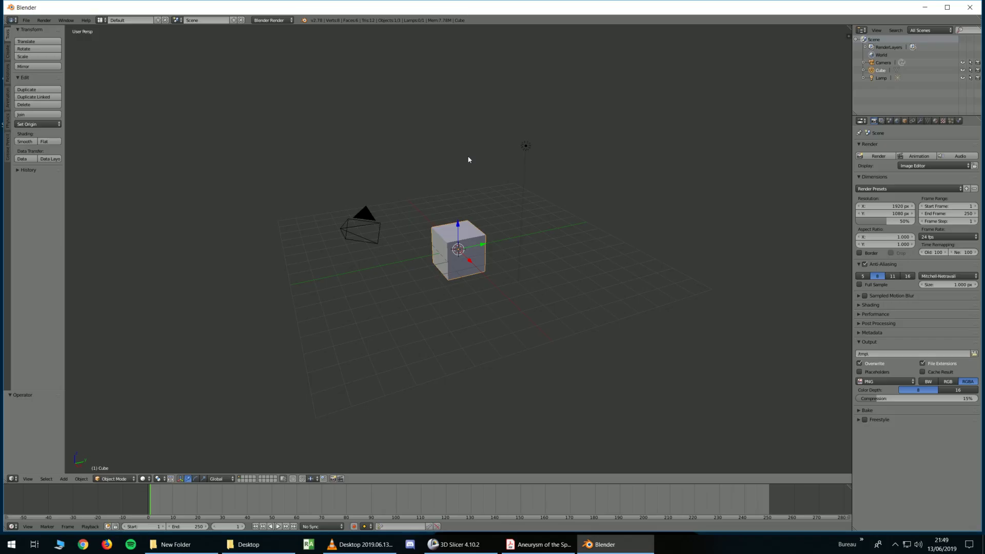
Maximize Blender and import Ao.obj from New Folder as a Wavefront OBJ.
middle_click_drag(469, 159, 278, 120)
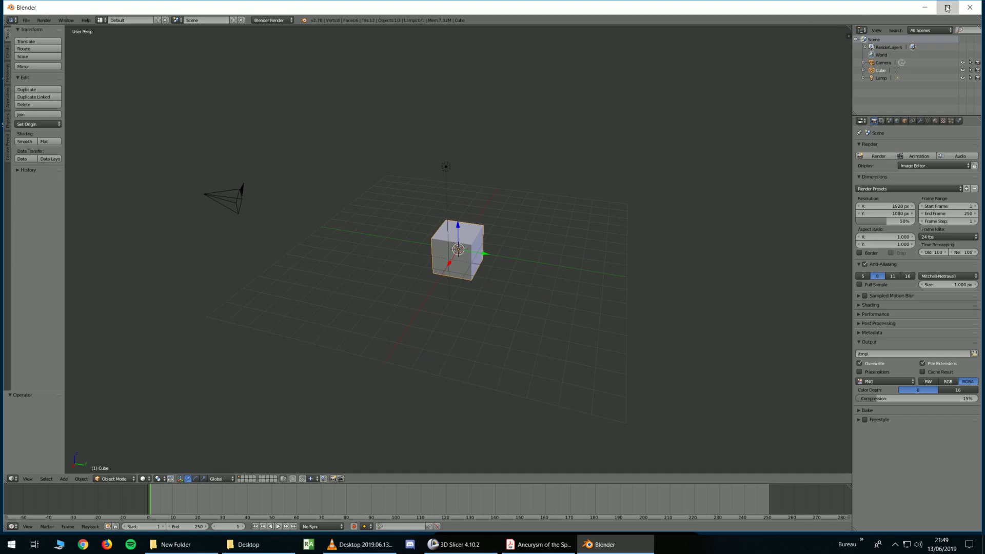
key("super+Up")
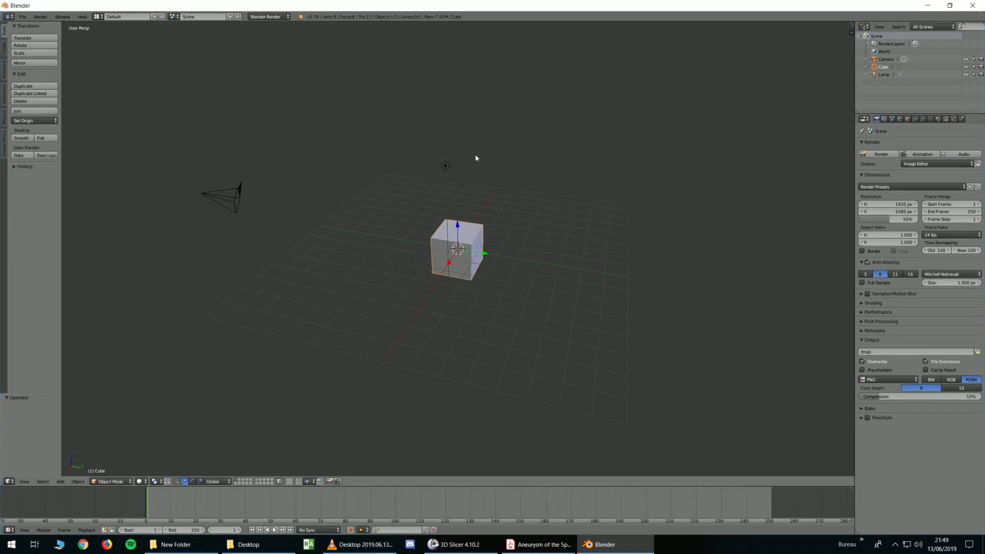
left_click(23, 17)
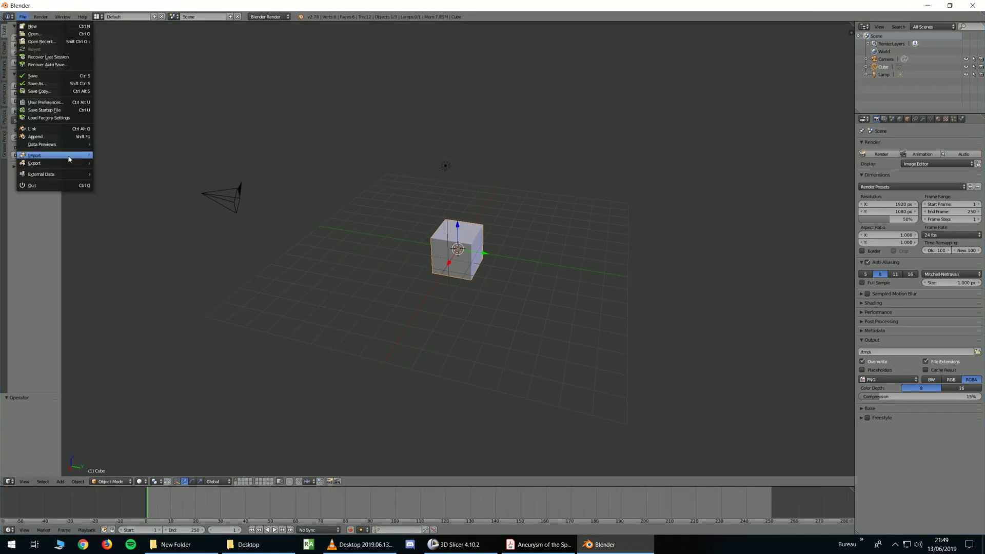
mouse_move(70, 156)
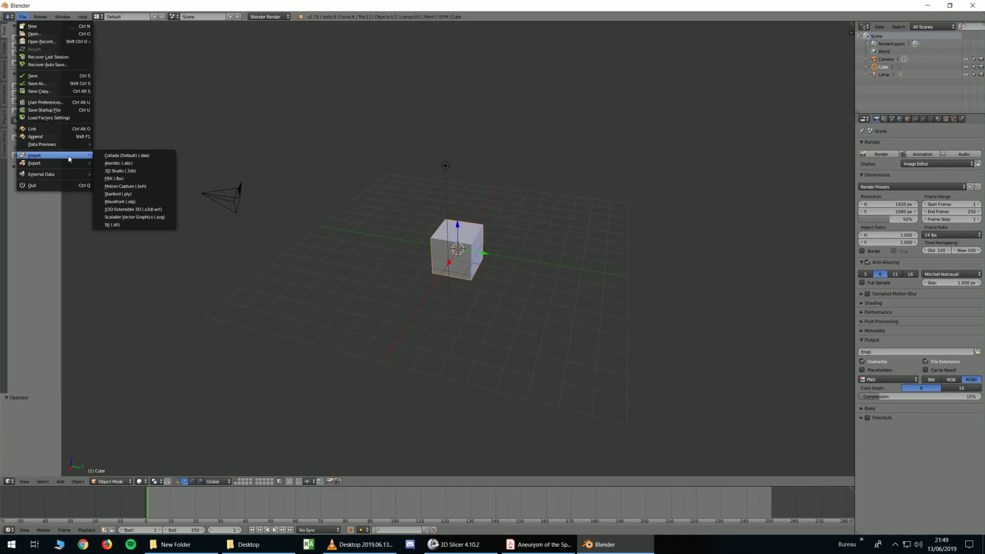
left_click(132, 202)
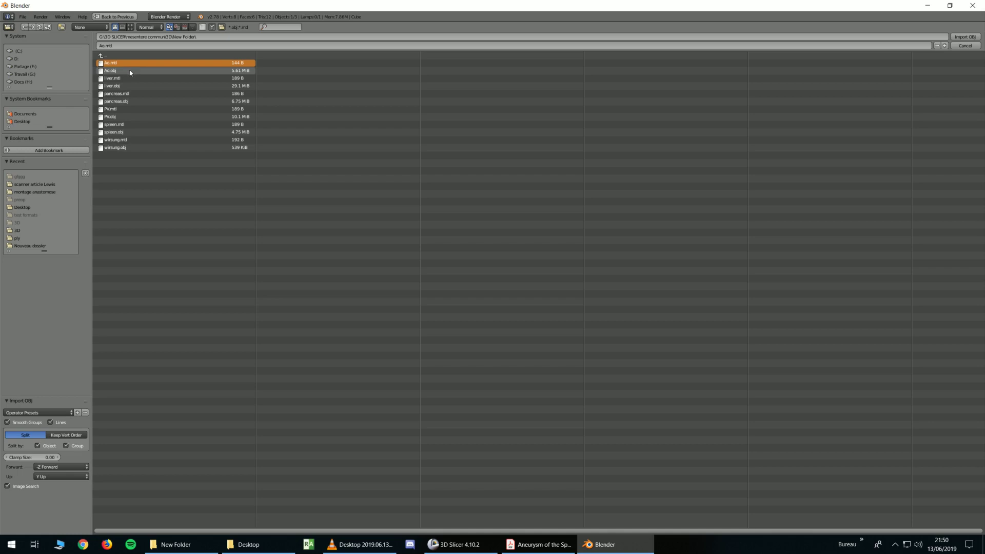
left_click(130, 73)
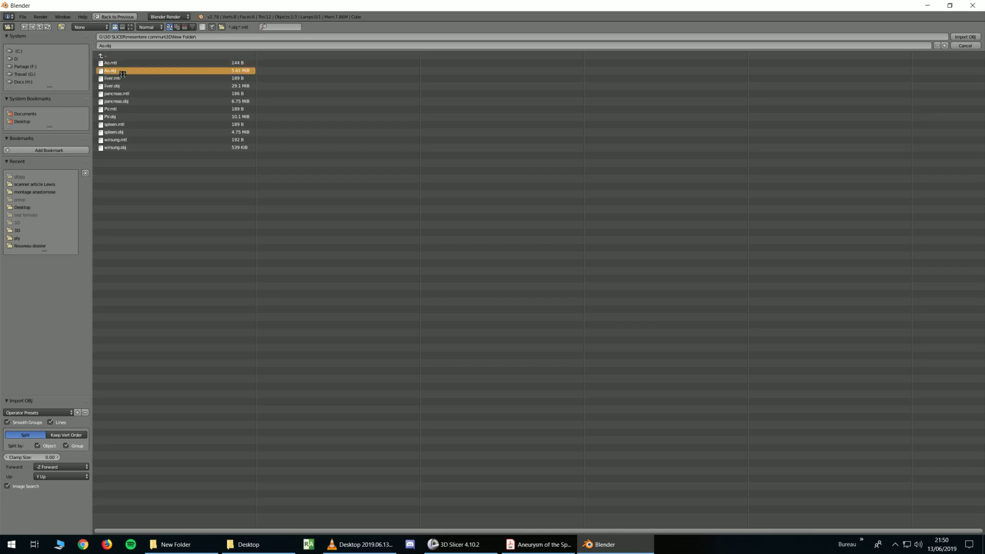
double_click(122, 73)
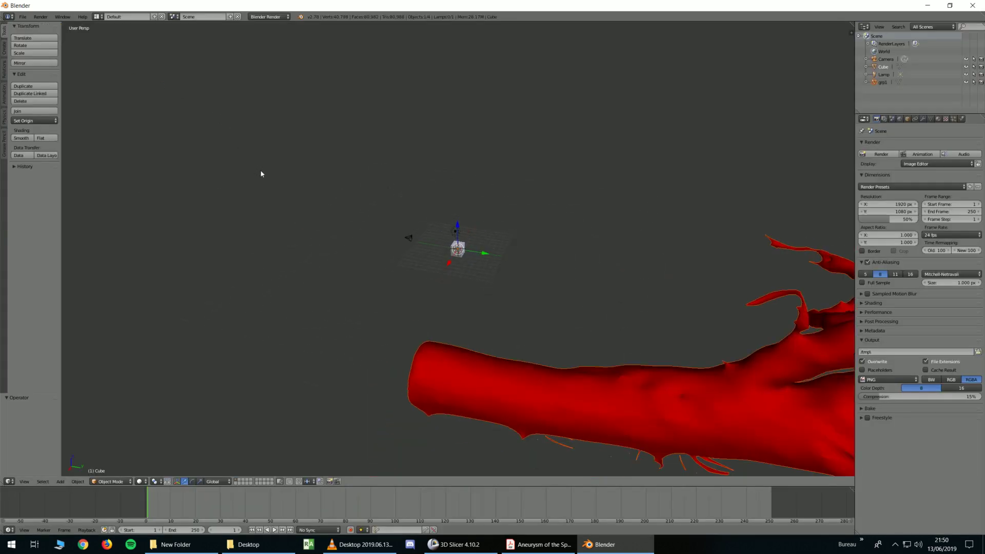
Move the red vessel mesh to the view's center and orbit so it stands vertically.
middle_click_drag(267, 179, 335, 216)
key("g")
left_click(342, 171)
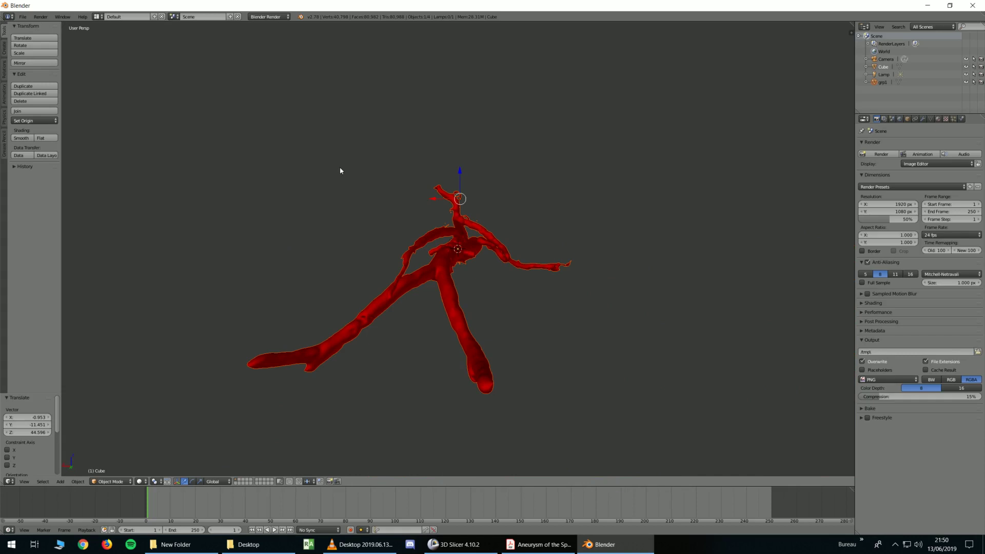
scroll(342, 171, "up", 3)
scroll(341, 170, "down", 3)
middle_click_drag(342, 170, 344, 212)
left_click(24, 17)
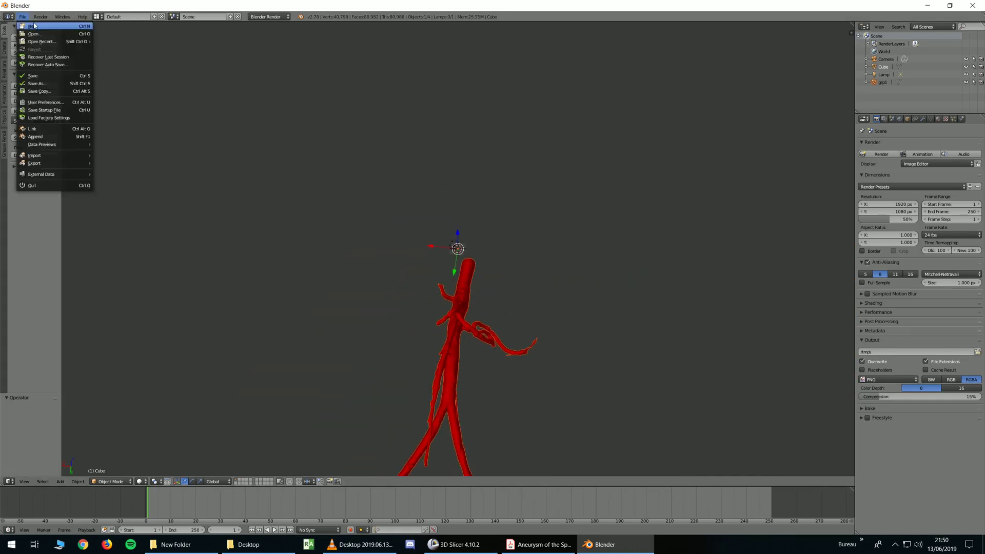
Import liver.obj as a Wavefront OBJ alongside the red vessel.
mouse_move(66, 160)
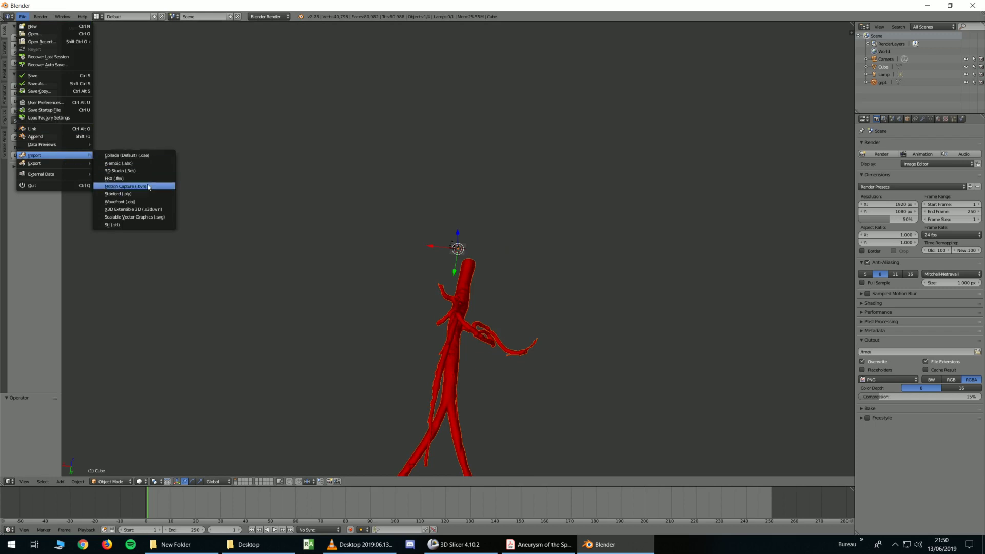
left_click(119, 201)
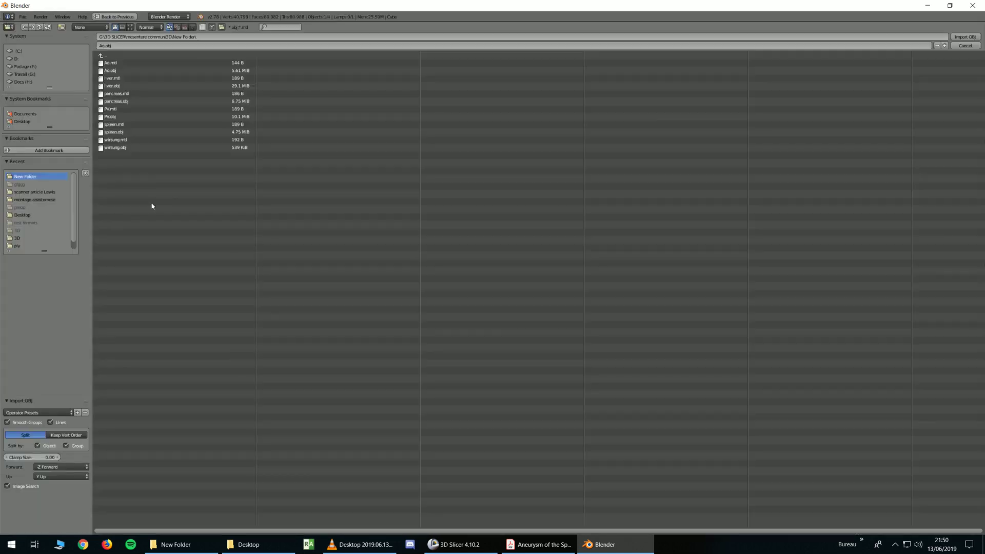
left_click(117, 87)
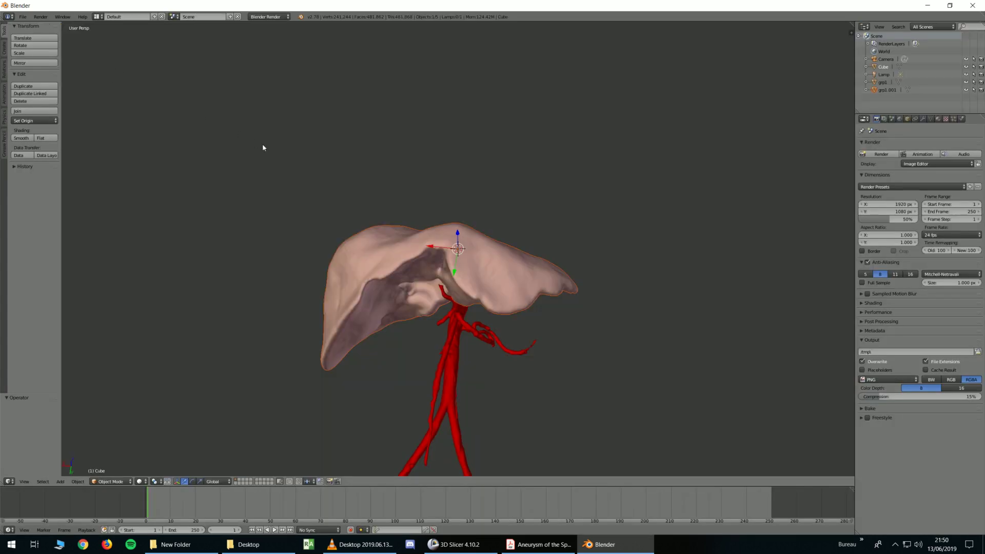
scroll(249, 192, "down", 2)
scroll(281, 176, "up", 2)
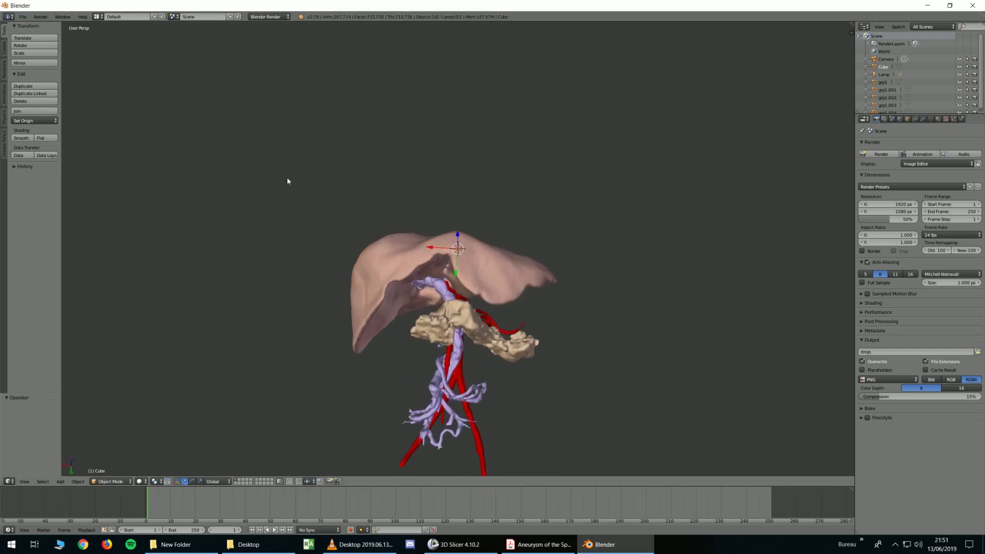
Orbit the organ models, undoing an accidental Y-axis move, and bring up the aneurysm PDF.
middle_click_drag(344, 191, 411, 219)
mouse_move(459, 277)
left_mouse_down()
mouse_move(457, 161)
mouse_move(455, 280)
left_mouse_up()
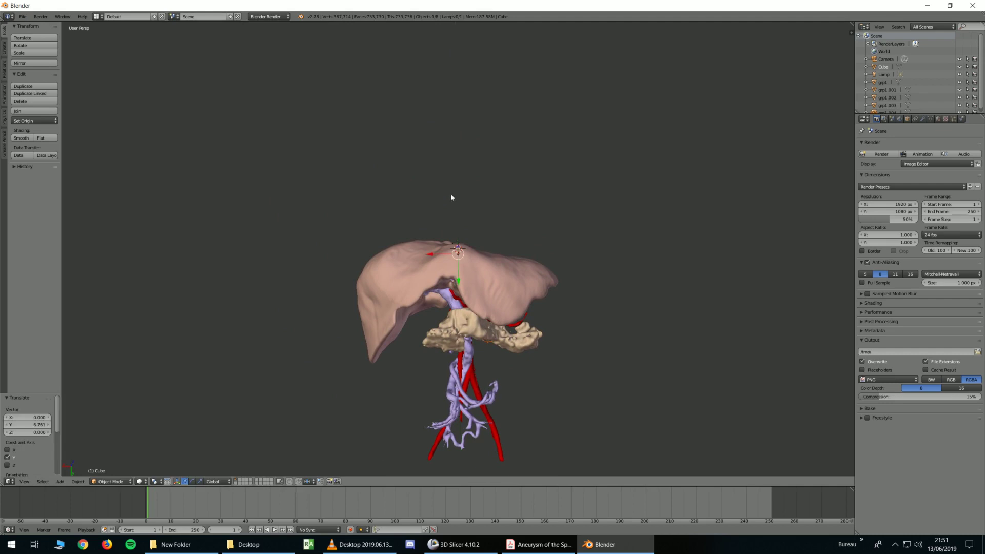
key("ctrl+z")
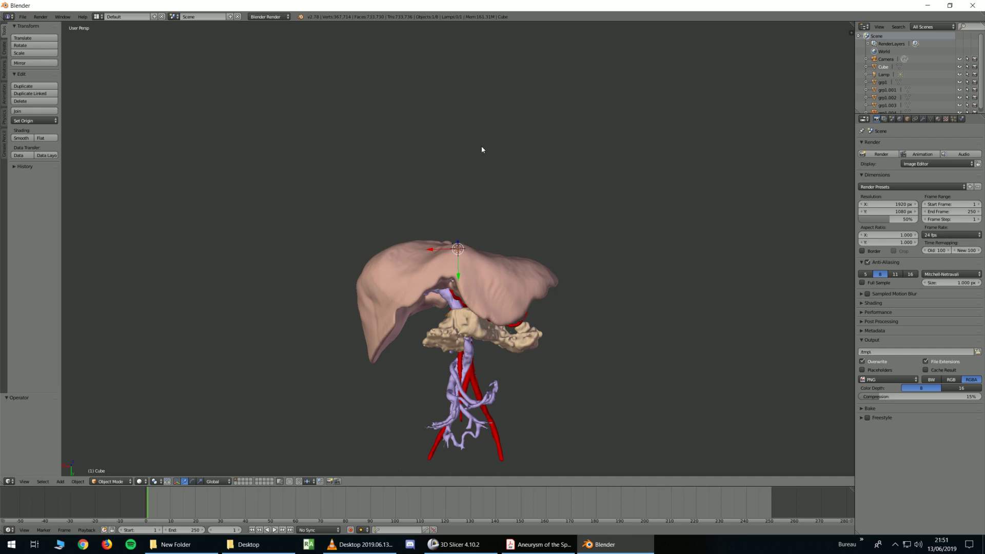
mouse_move(482, 150)
middle_mouse_down()
mouse_move(534, 161)
mouse_move(480, 173)
mouse_move(474, 153)
mouse_move(492, 148)
mouse_move(482, 154)
middle_mouse_up()
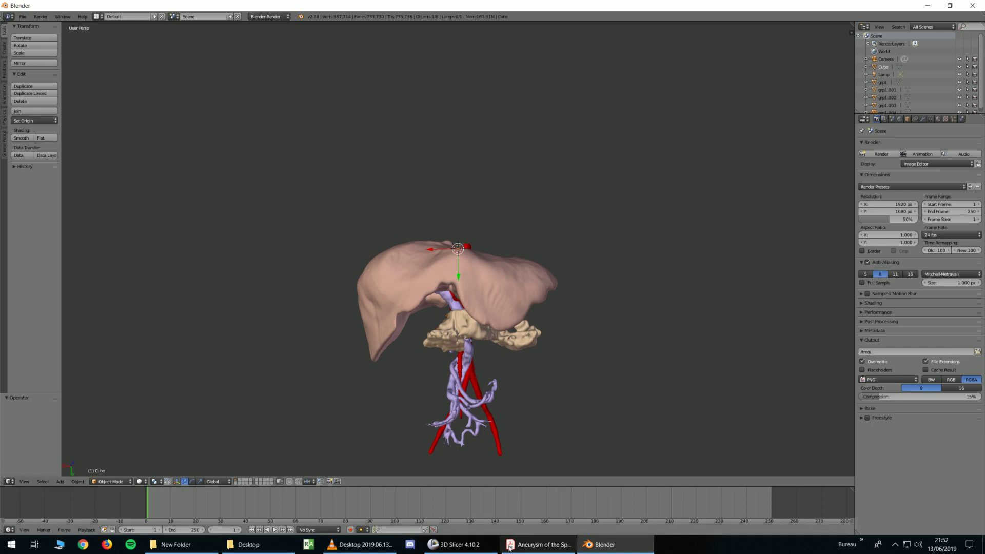
left_click(538, 544)
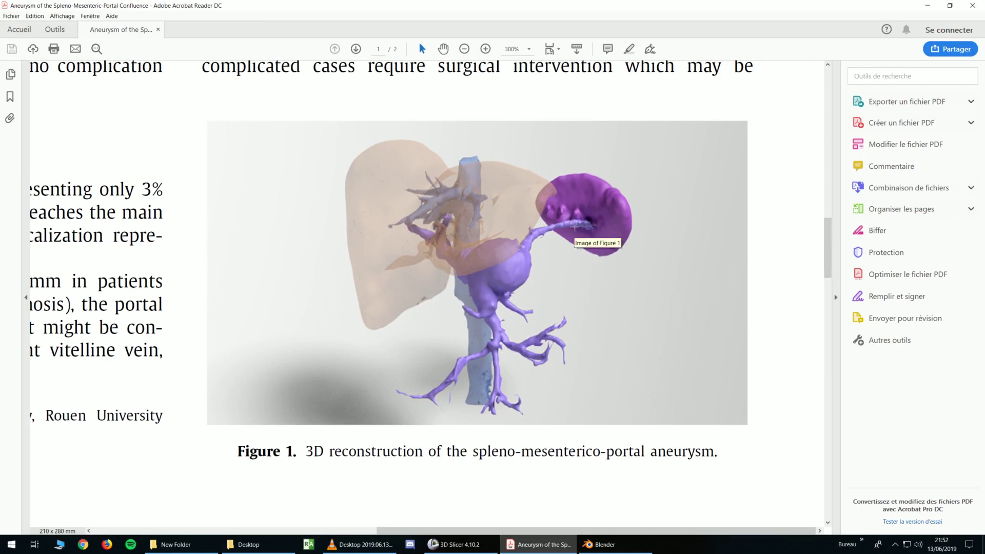
Minimise the Acrobat aneurysm article window to return to the model.
left_click(927, 5)
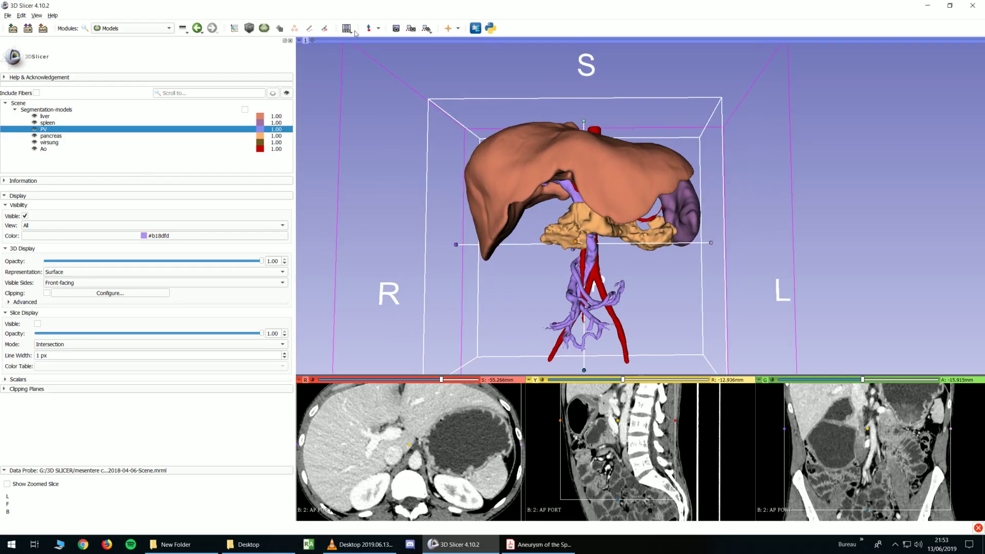
Bring up the Screenshot tool and preview the 3D, red, yellow and green view thumbnails.
left_click(348, 28)
left_click(351, 31)
left_click(396, 29)
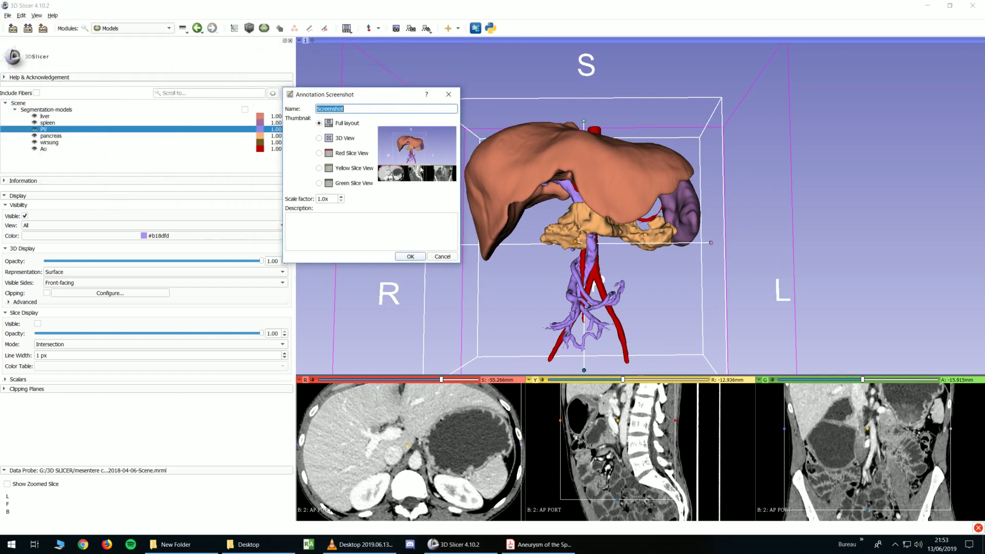
left_click(319, 138)
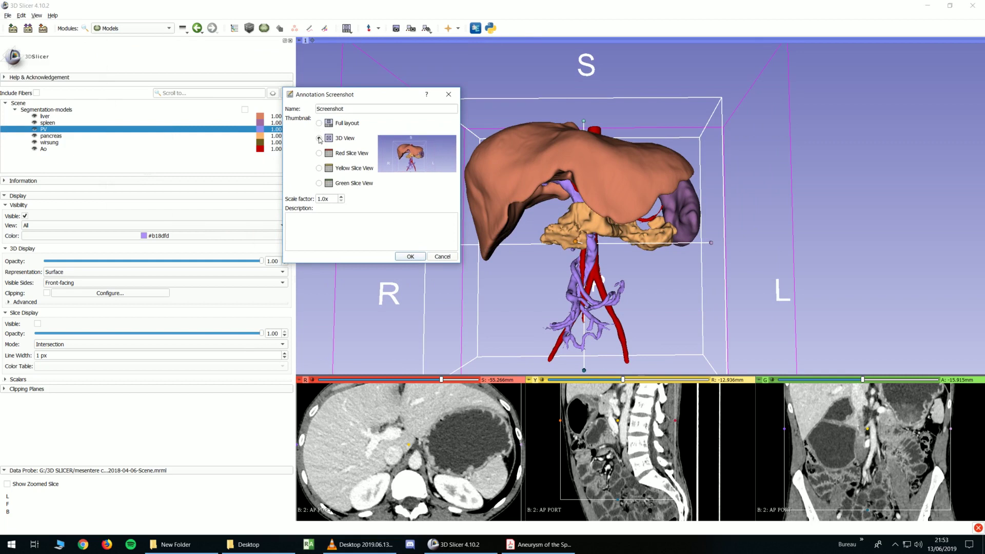
left_click(319, 153)
left_click(319, 168)
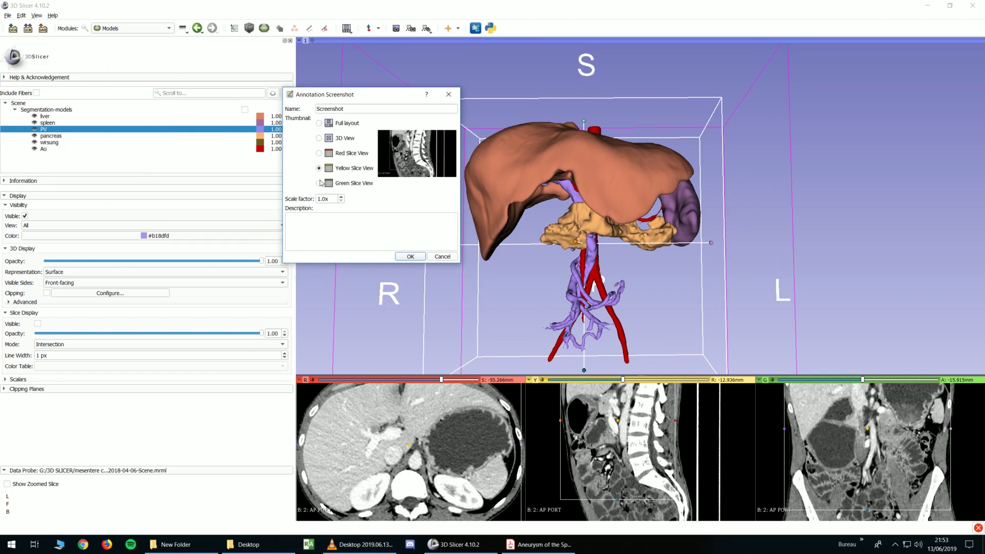
left_click(320, 183)
left_click(319, 168)
left_click(320, 154)
left_click(319, 123)
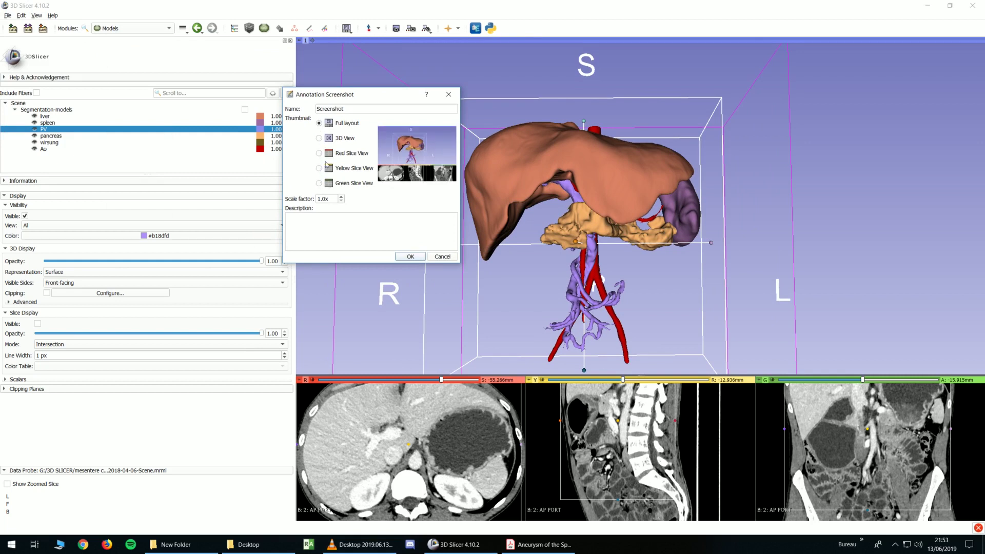
Capture only the 3D view at 2.0x scale factor, named '3D view'.
double_click(330, 199)
double_click(350, 106)
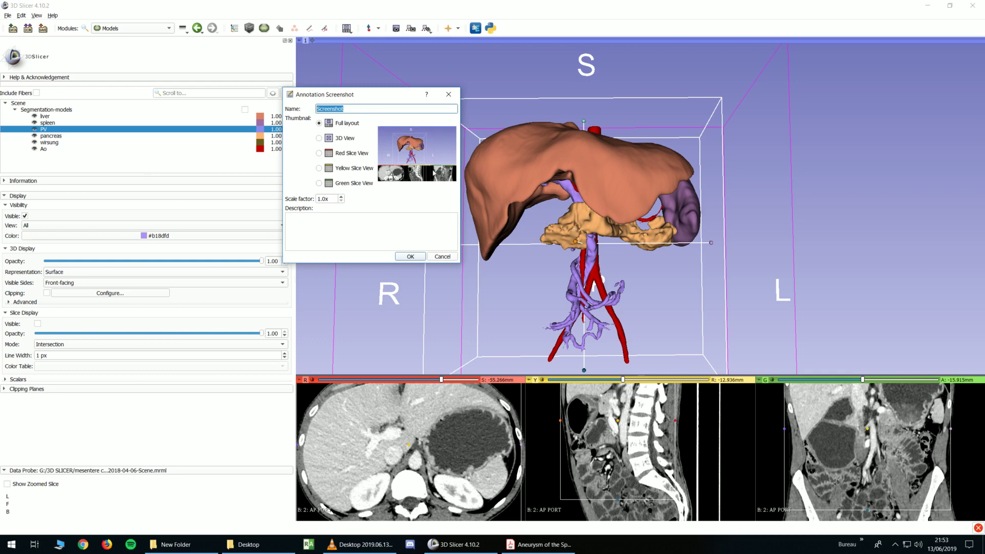
left_click(318, 139)
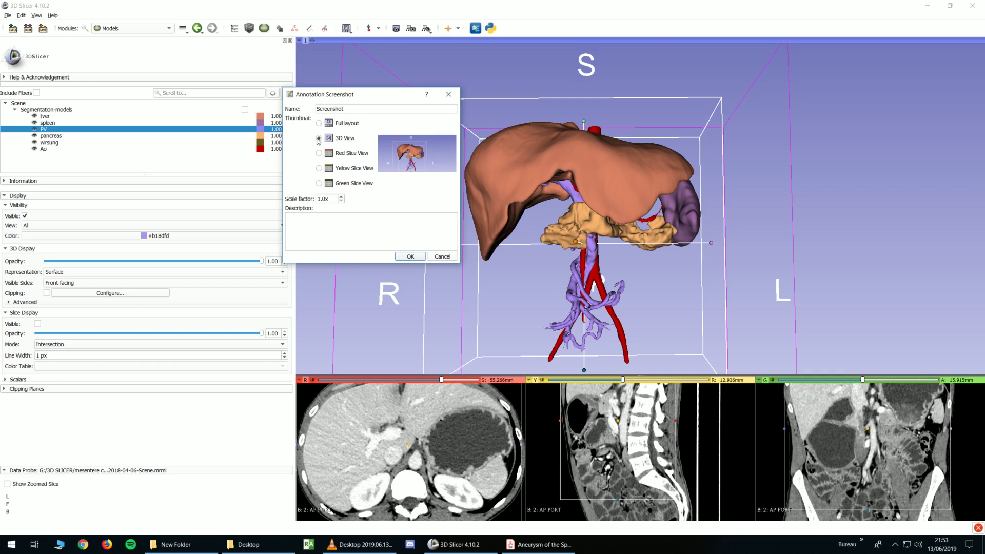
double_click(325, 198)
type("10")
double_click(325, 109)
type("3D view")
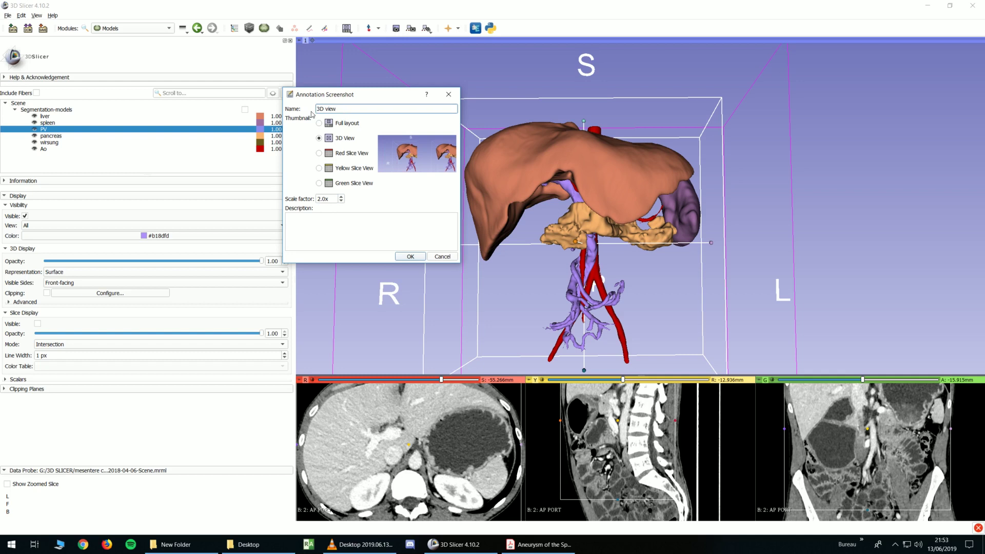
left_click(413, 256)
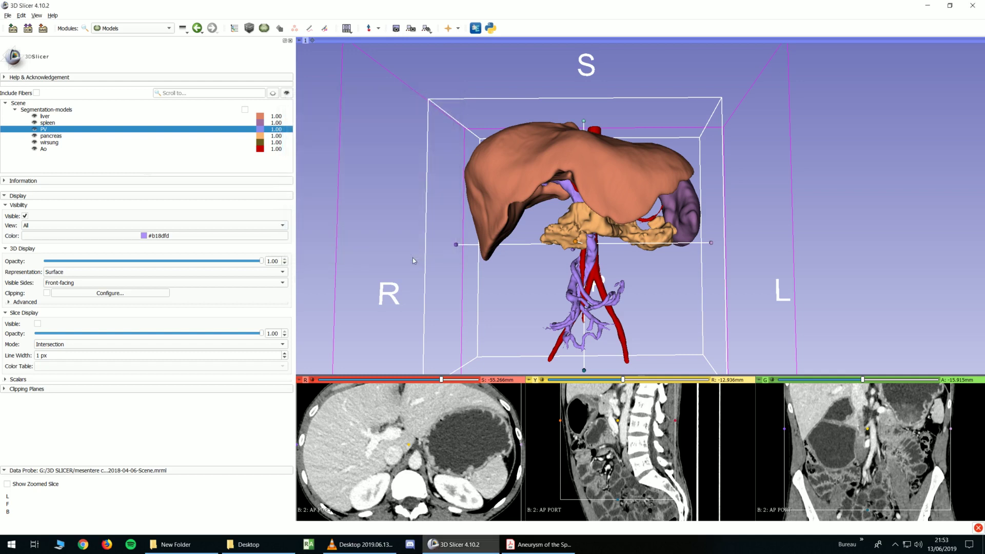
Save only the '3D view .png' screenshot, leaving out the .mrml scene, and check it in New Folder.
left_click(43, 28)
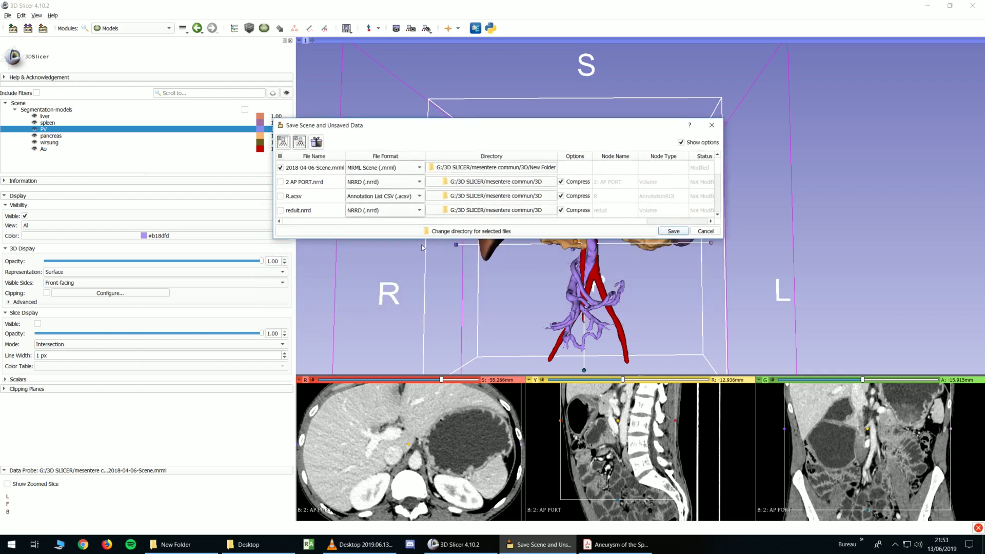
left_click_drag(419, 238, 418, 406)
double_click(302, 339)
left_click(280, 168)
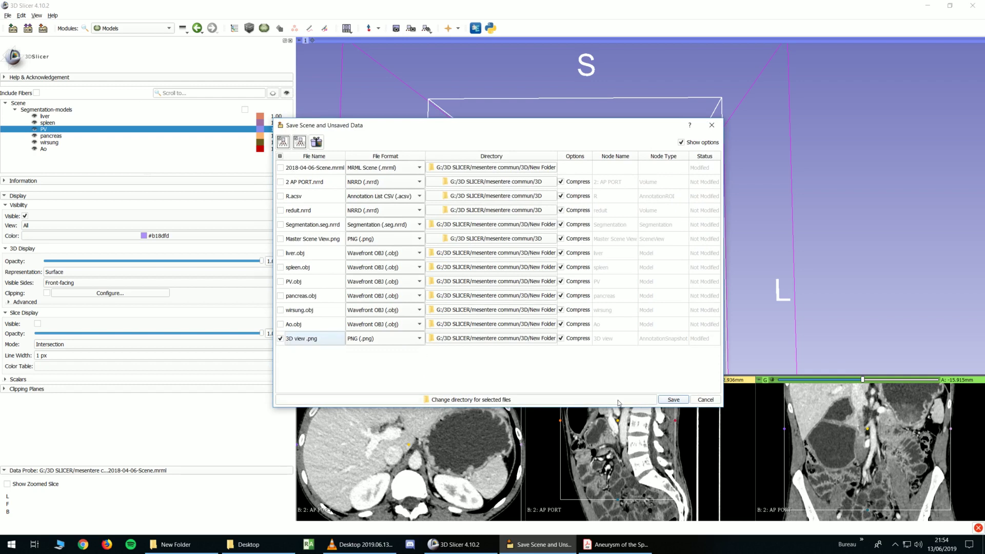
left_click(673, 400)
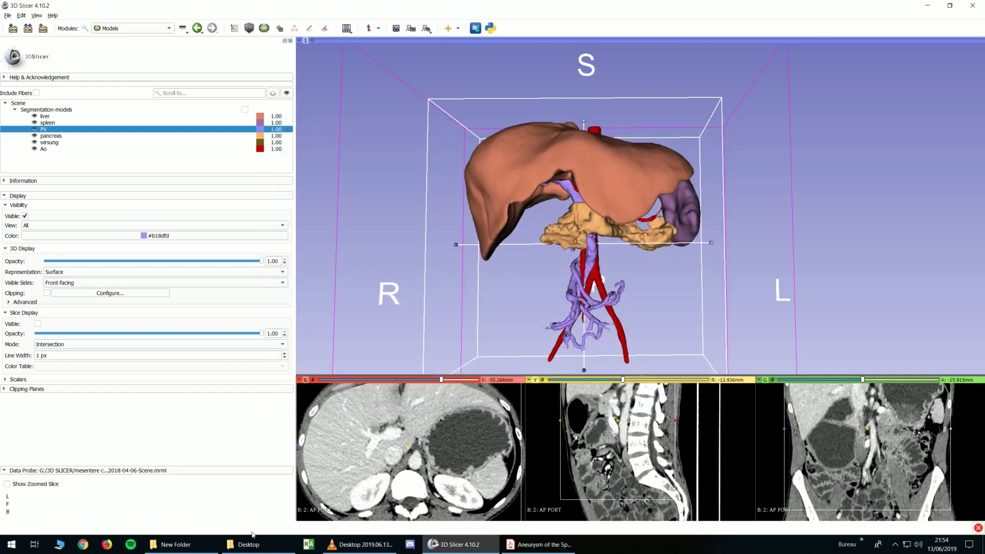
left_click(177, 544)
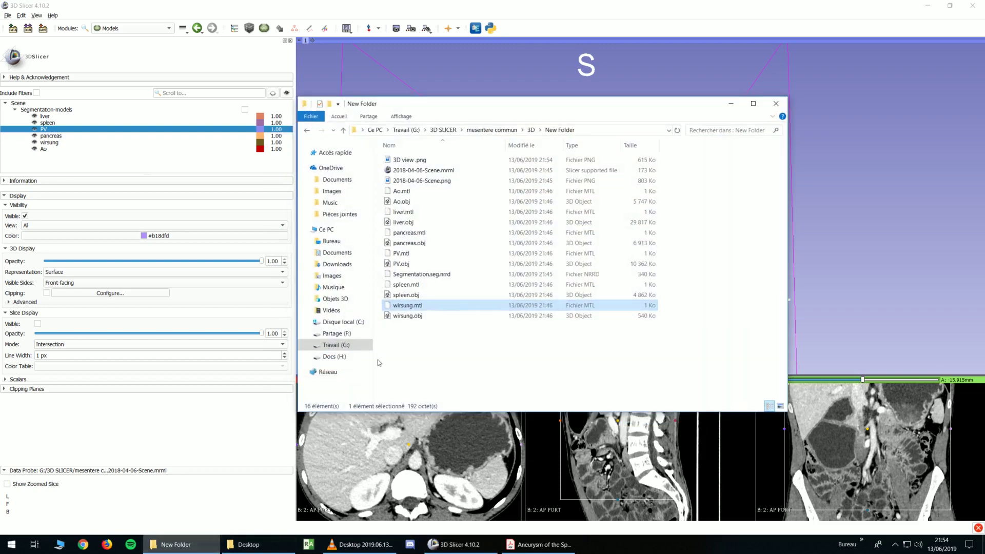
Preview '3D view .png' and '2018-04-06-Scene.png' in Photos, then turn the Slicer model slightly.
double_click(408, 160)
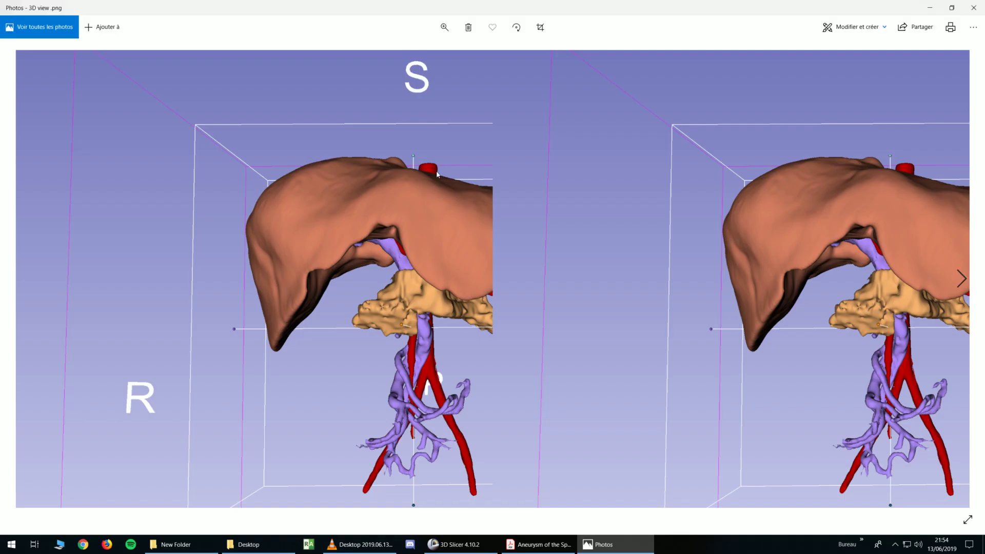
key("Right")
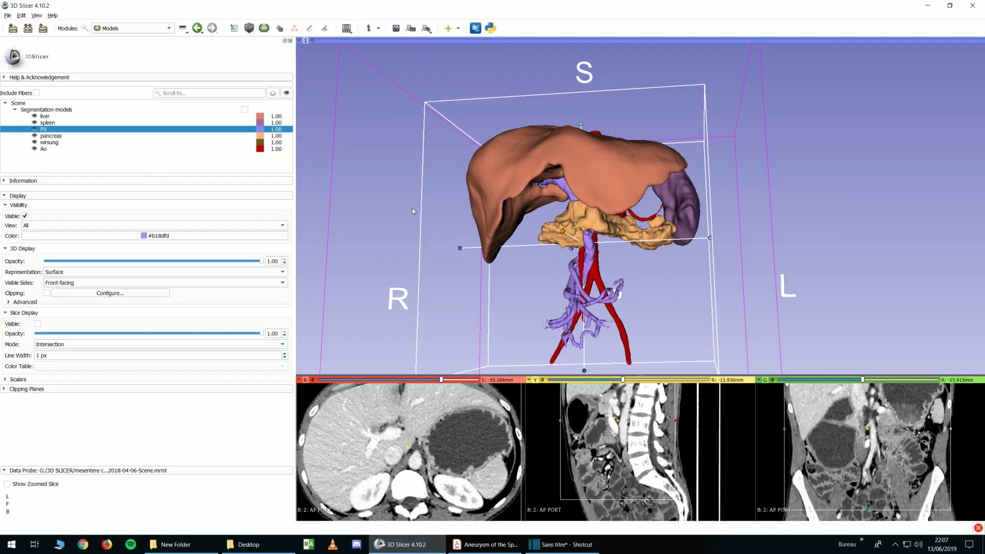
left_click_drag(412, 208, 400, 189)
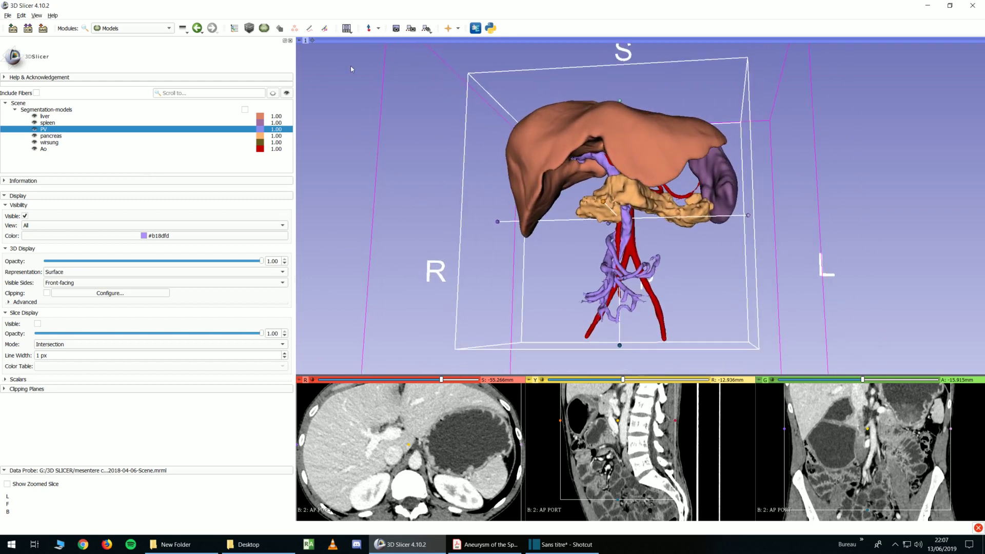
Spin the models and toggle the 3D cube box around them.
left_click_drag(351, 69, 385, 81)
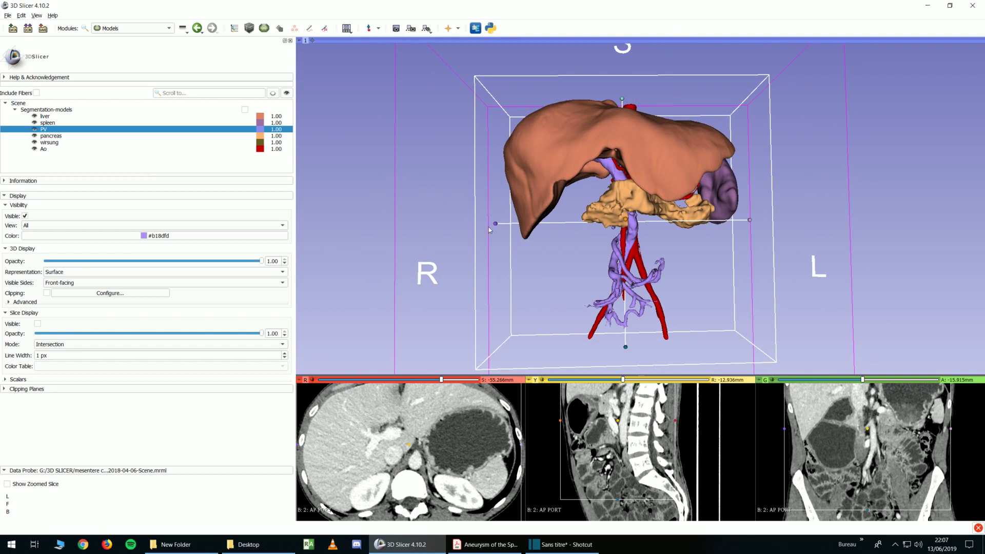
left_click_drag(562, 140, 800, 159)
mouse_move(299, 42)
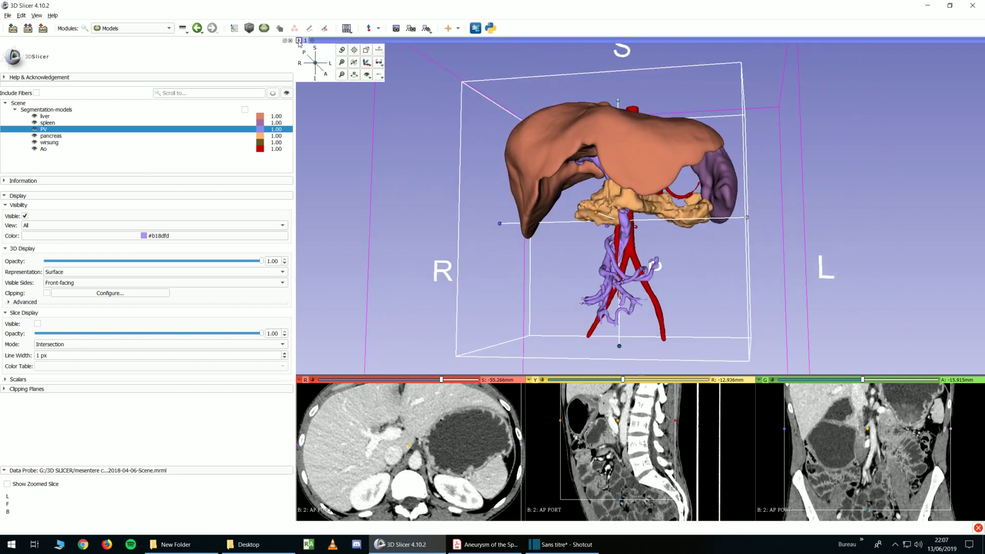
left_click(368, 75)
left_click(368, 75)
left_click(367, 75)
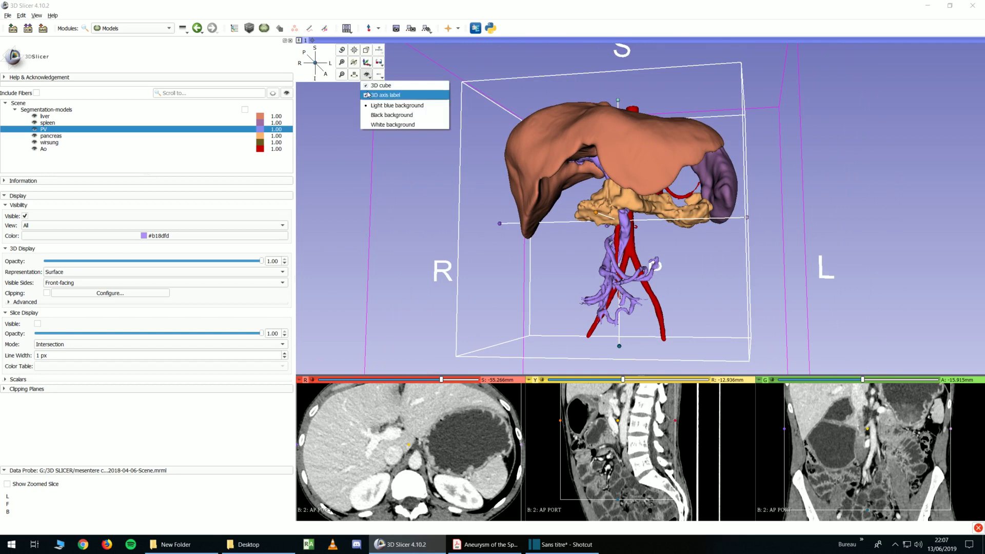
left_click(367, 75)
left_click(368, 75)
left_click(375, 86)
Hide the R, L, S axis labels and try black, then white backgrounds.
left_click(368, 75)
left_click(368, 75)
left_click(368, 75)
left_click(385, 95)
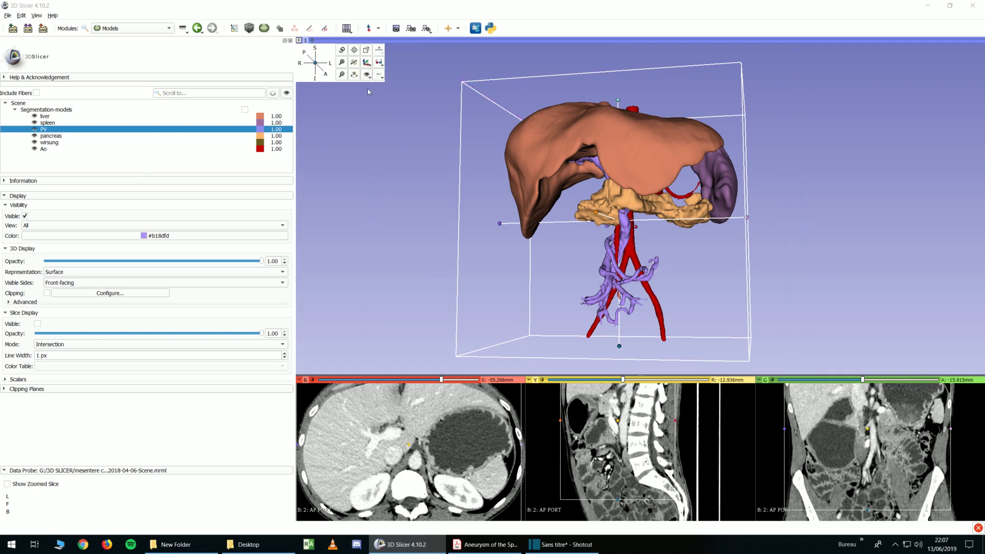
left_click(368, 75)
left_click(408, 115)
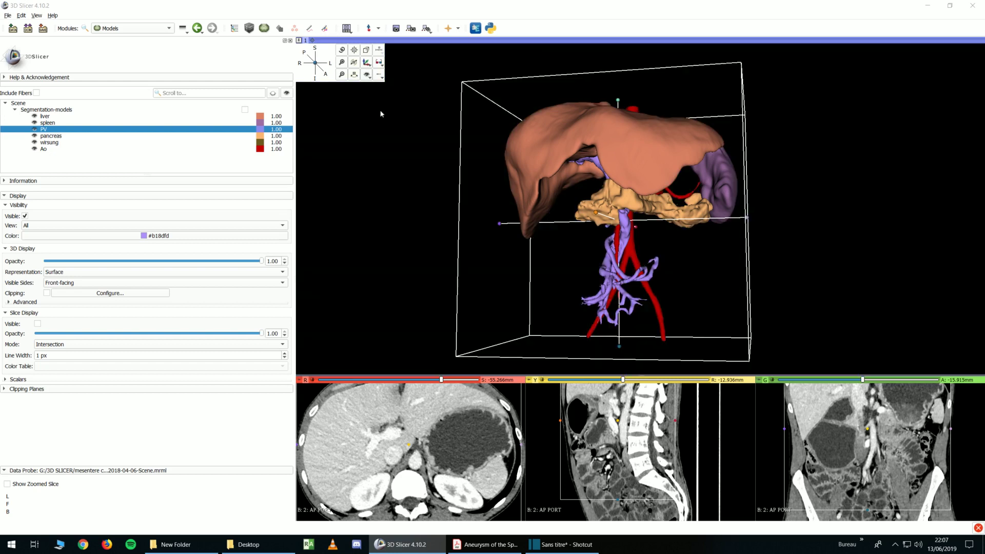
left_click_drag(415, 140, 374, 91)
left_click(367, 75)
left_click(385, 124)
Set the 3D view background to light blue.
left_click(367, 62)
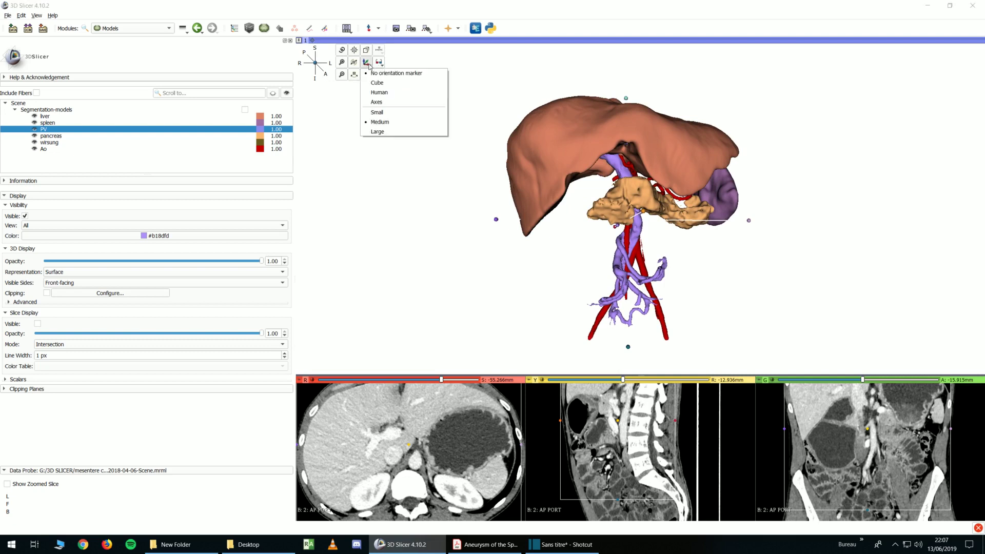
left_click(369, 66)
left_click(367, 75)
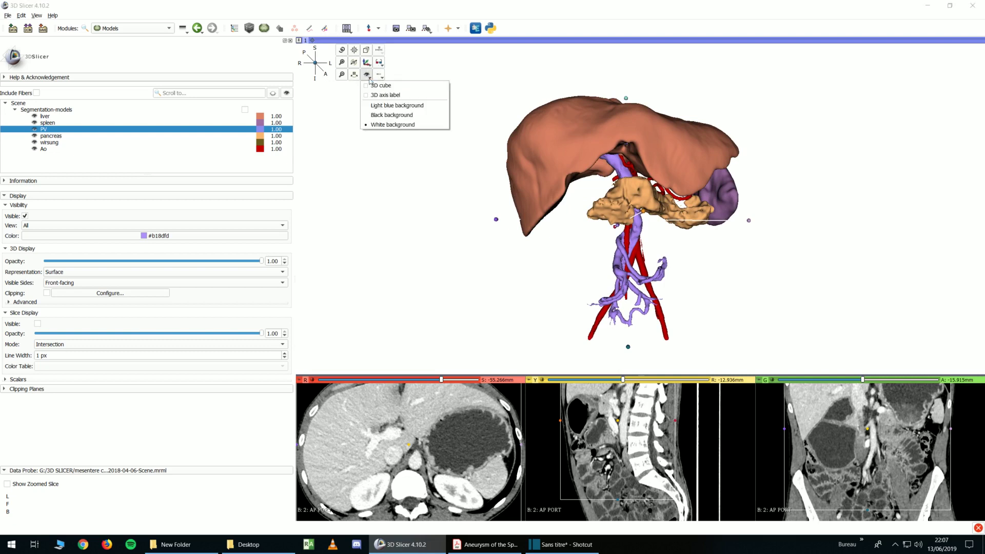
left_click(382, 107)
left_click(367, 75)
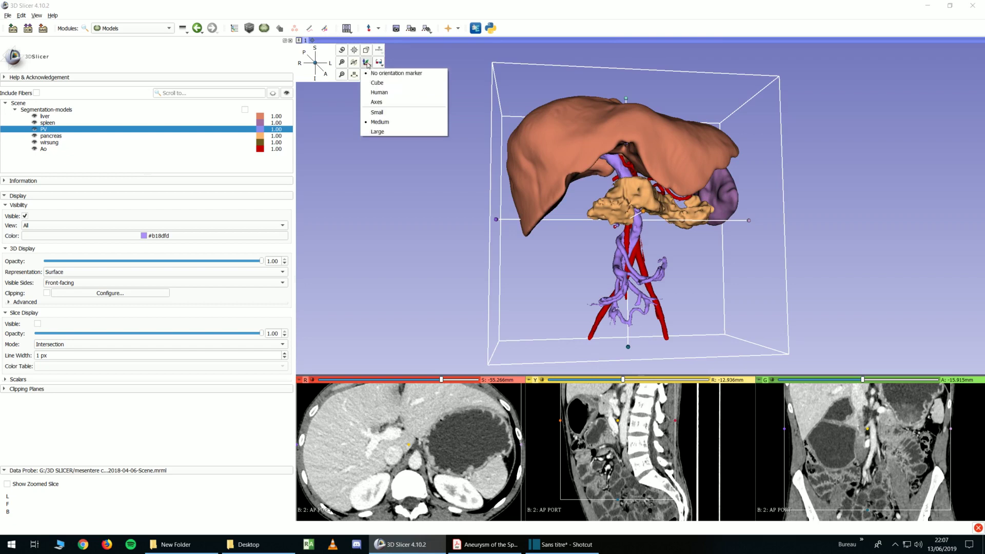
Add a small cube orientation marker to the 3D view.
left_click(378, 83)
left_click_drag(842, 195, 817, 189)
left_click_drag(846, 269, 661, 220)
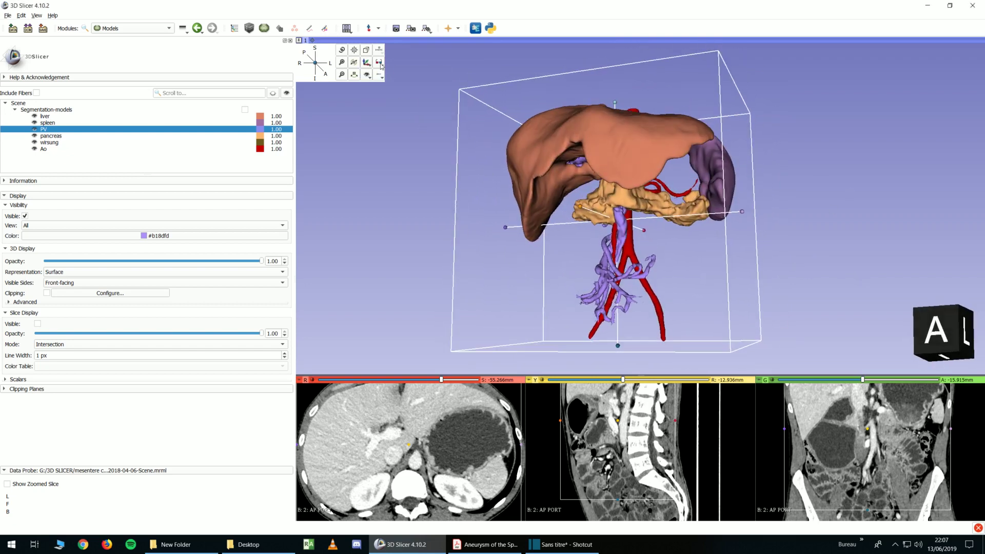
left_click(380, 64)
left_click(390, 114)
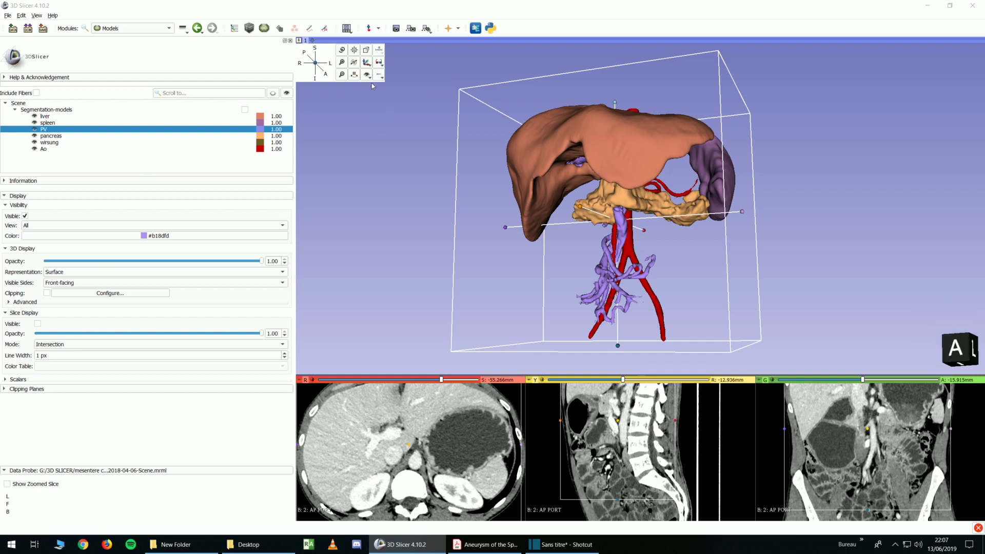
Switch to orthographic projection, recentre the view, and start the Rock animation.
left_click(366, 50)
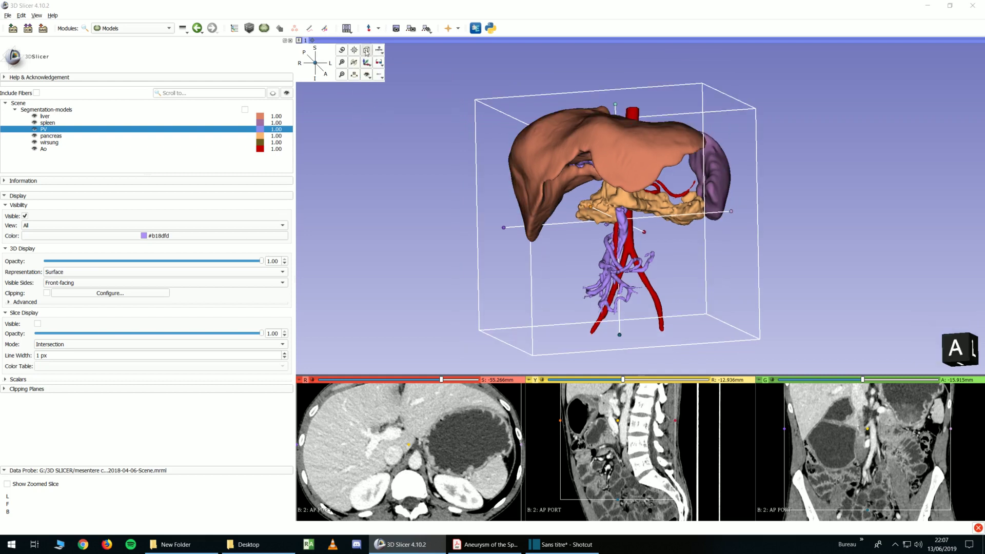
left_click(355, 50)
left_click(380, 66)
left_click(381, 75)
left_click(354, 75)
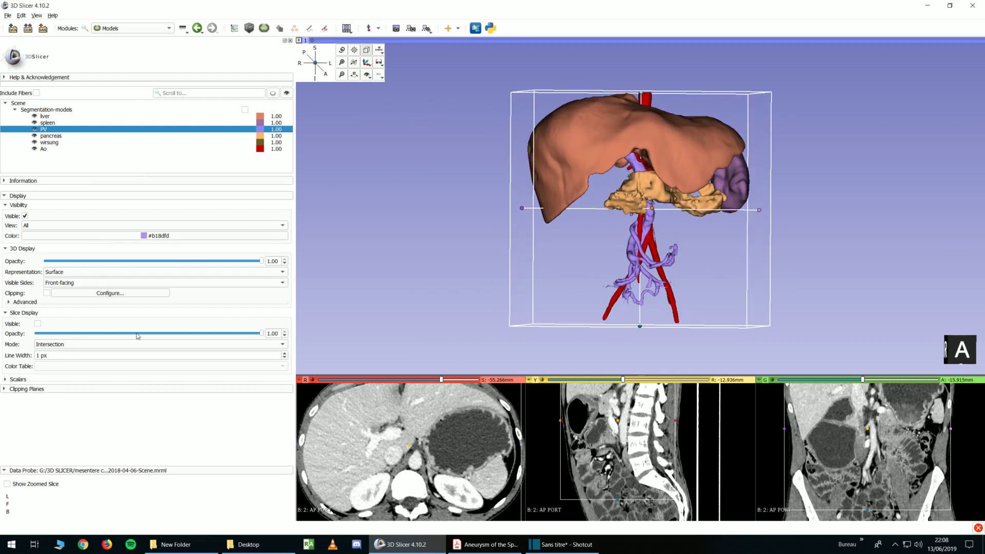
Cycle the liver's representation through Wireframe, Points, Surface with Edges and back to Surface.
left_click(45, 117)
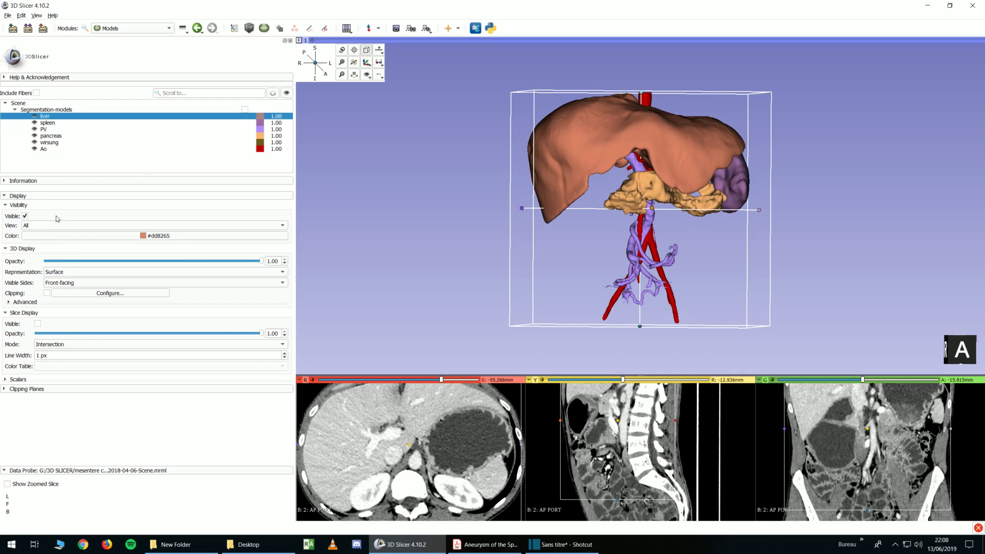
left_click(52, 272)
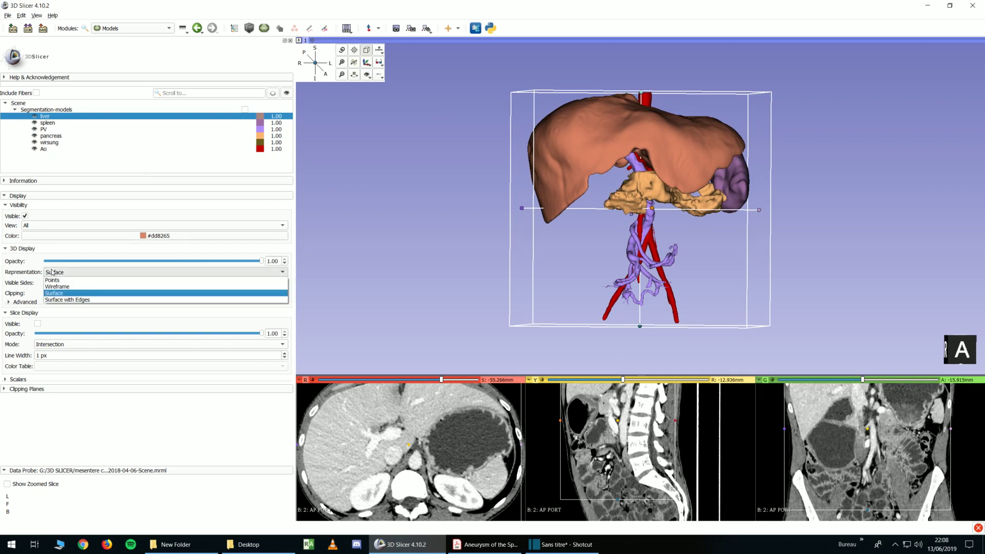
left_click(64, 285)
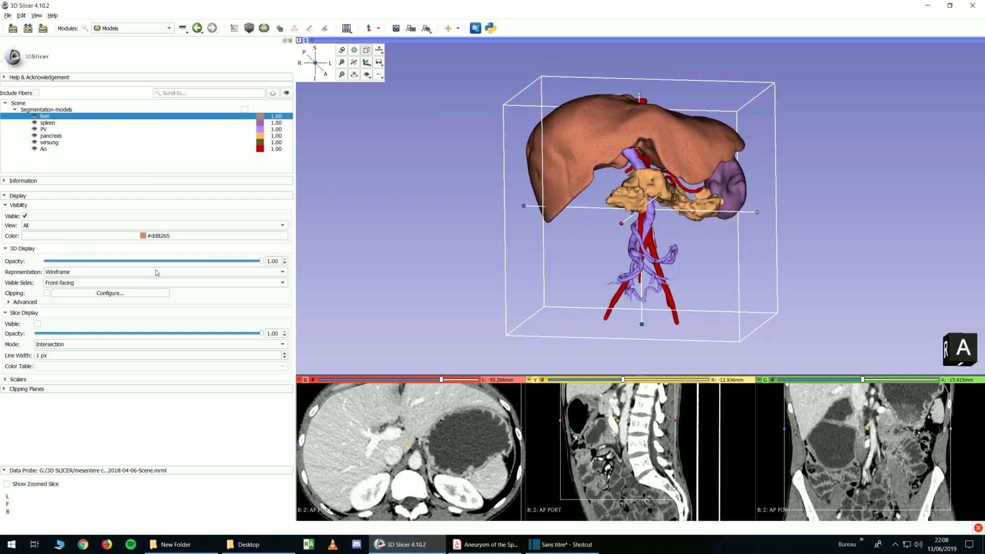
left_click(65, 273)
left_click(53, 281)
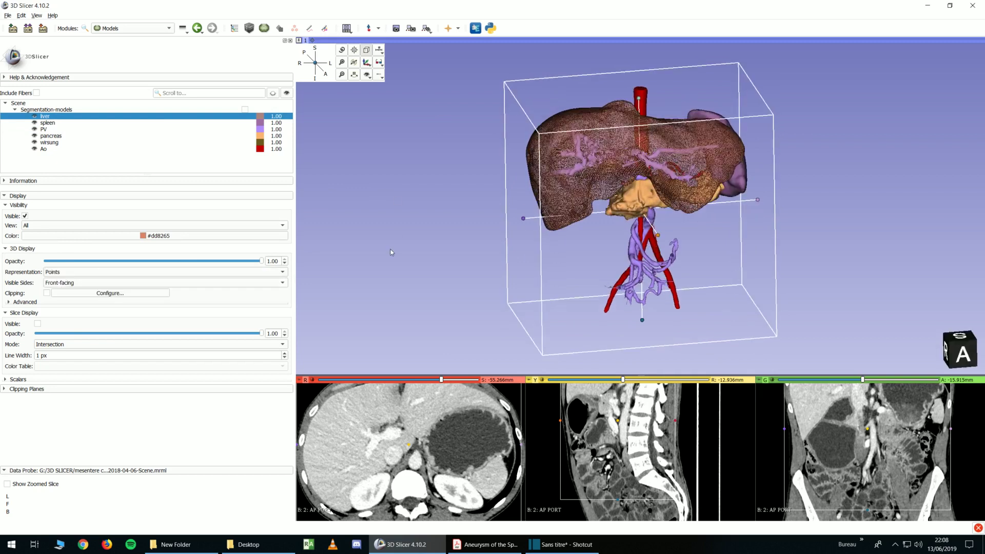
left_click(68, 273)
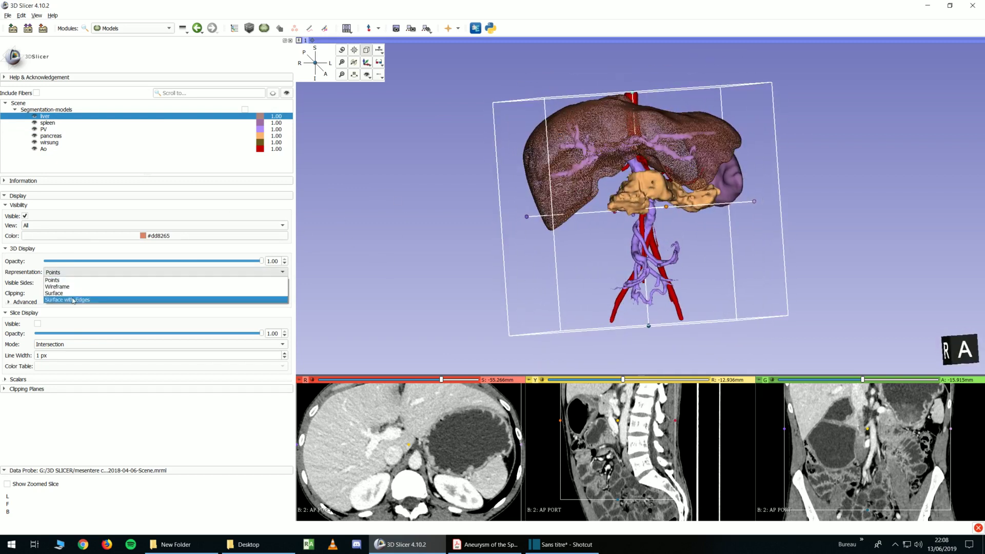
left_click(72, 300)
left_click(61, 274)
left_click(67, 286)
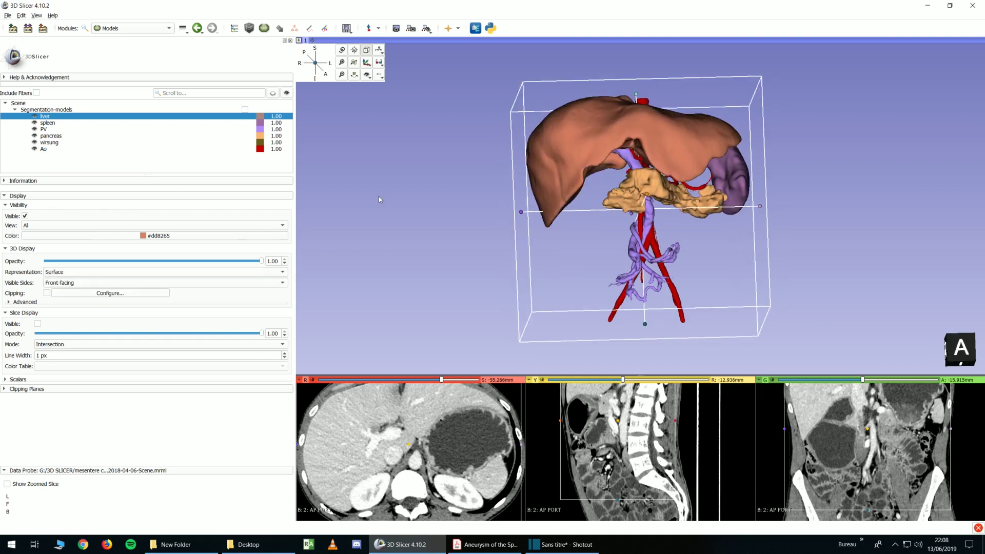
Set the liver's Visible Sides to Back-facing and view it obliquely.
left_click(91, 282)
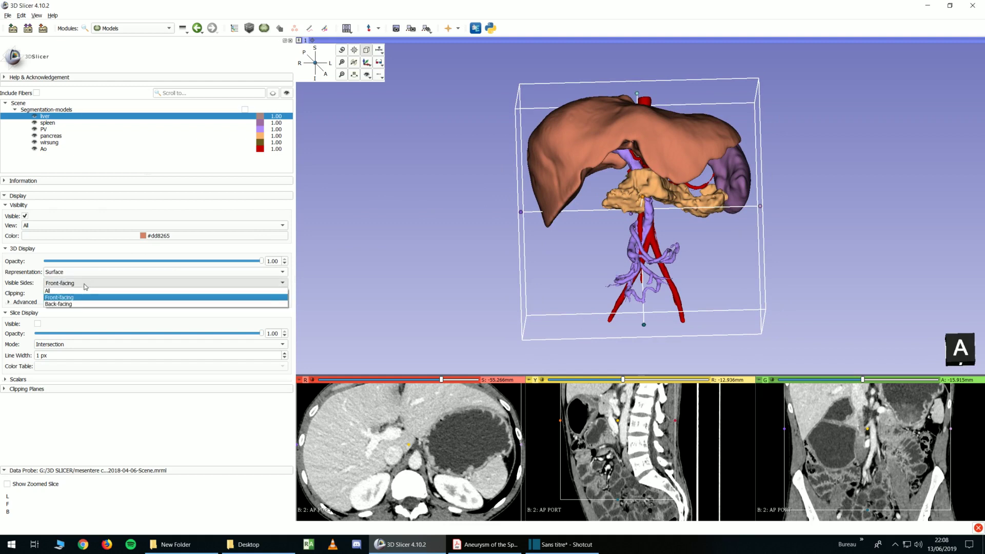
left_click(58, 304)
mouse_move(424, 171)
left_mouse_down()
mouse_move(554, 231)
mouse_move(482, 201)
mouse_move(397, 201)
mouse_move(444, 179)
mouse_move(518, 184)
mouse_move(427, 209)
mouse_move(559, 209)
mouse_move(803, 241)
mouse_move(824, 297)
mouse_move(331, 266)
mouse_move(519, 285)
mouse_move(378, 284)
mouse_move(402, 287)
left_mouse_up()
Try Back-facing sides on the pancreas, then render it front-facing as Points.
left_click(59, 136)
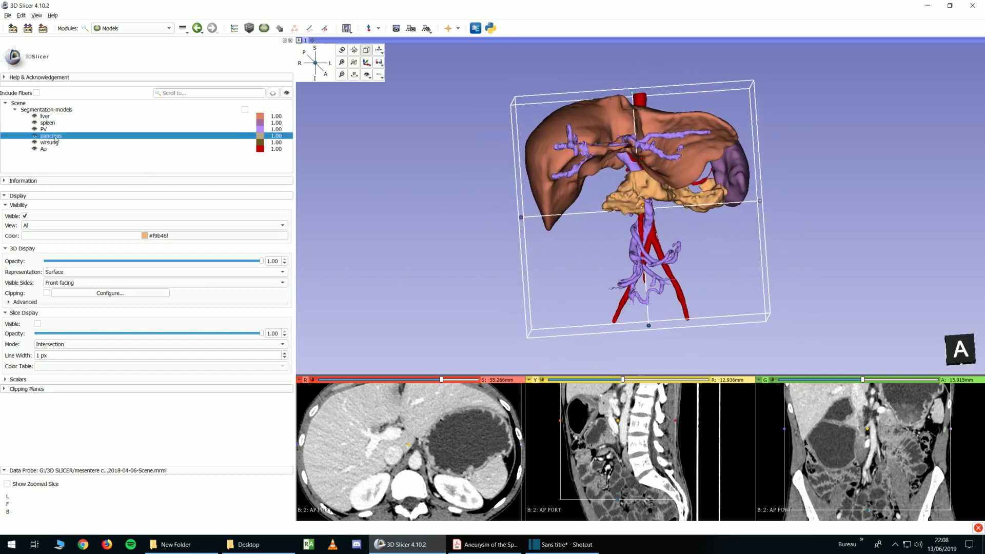
left_click(90, 282)
left_click(77, 305)
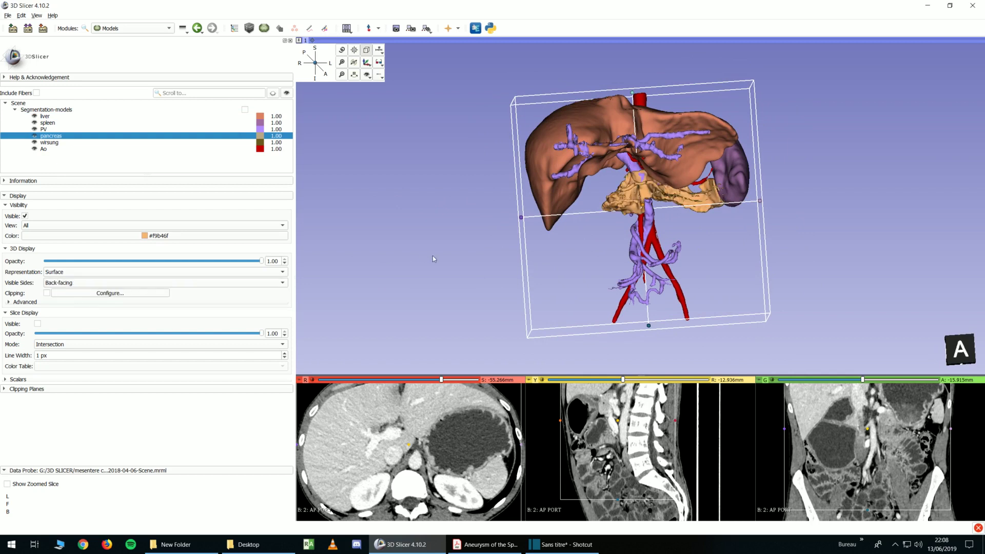
left_click_drag(395, 247, 428, 245)
scroll(428, 245, "up", 5)
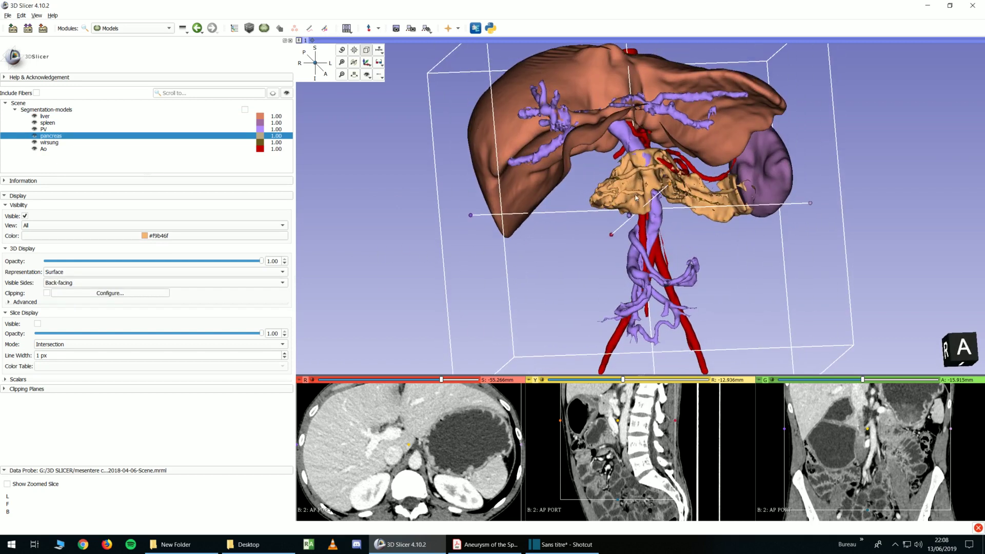
left_click_drag(685, 183, 292, 278)
left_click(47, 285)
left_click(77, 297)
left_click(67, 273)
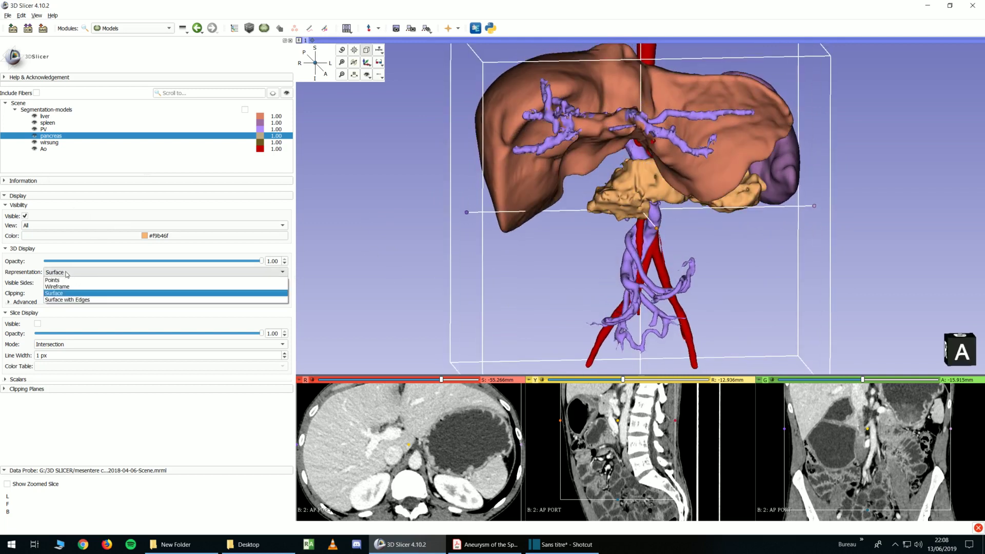
left_click(71, 278)
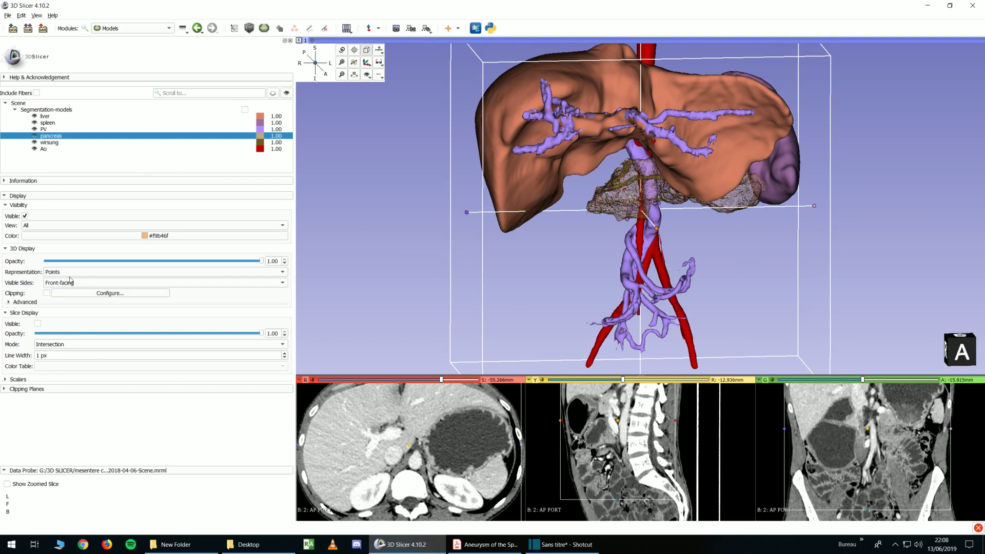
Keep the liver as Surface, restore Front-facing sides and expand its Scalars section.
left_click(66, 123)
left_click(66, 116)
left_click(61, 272)
left_click(64, 293)
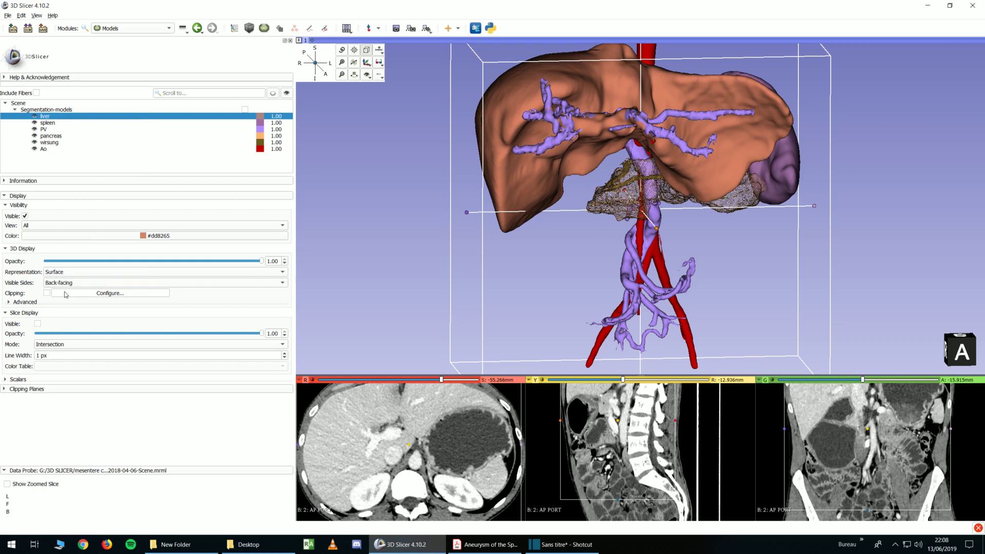
left_click(49, 283)
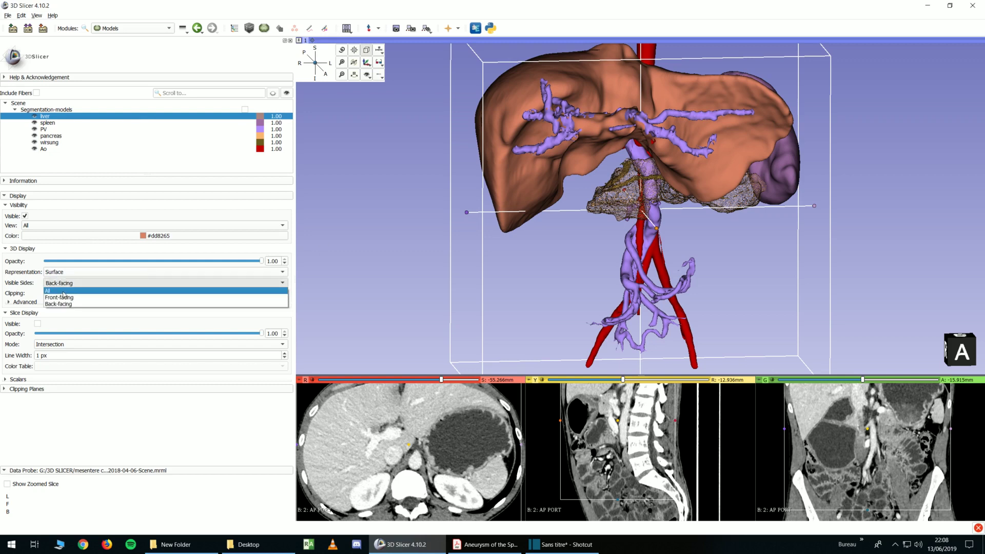
left_click(59, 298)
left_click_drag(308, 253, 353, 256)
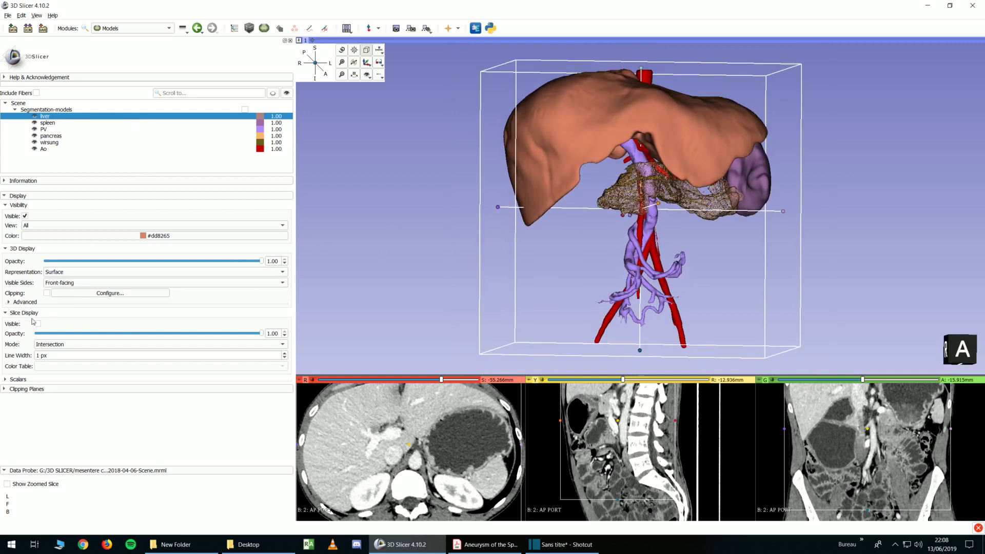
left_click(12, 379)
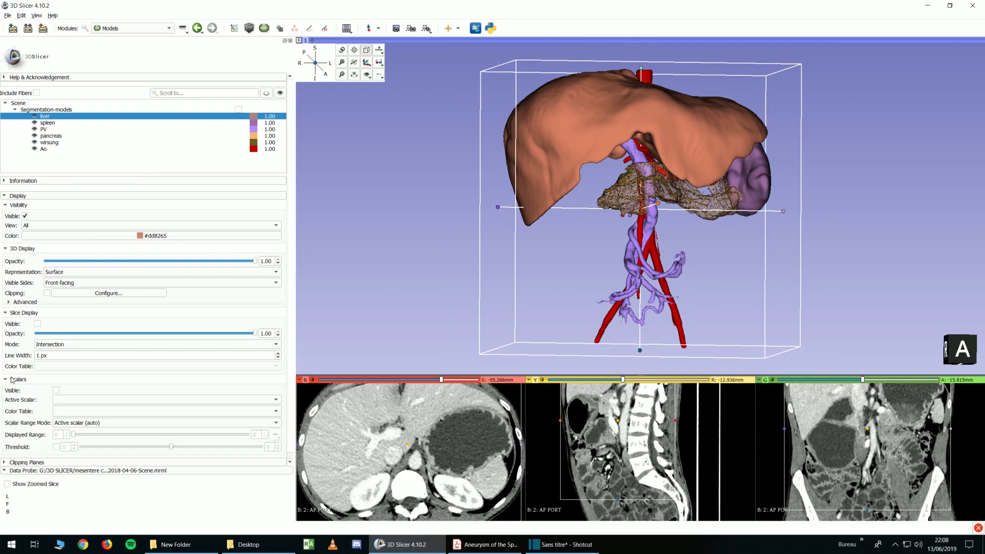
mouse_move(400, 170)
left_mouse_down()
mouse_move(439, 151)
mouse_move(315, 226)
mouse_move(473, 223)
mouse_move(377, 245)
mouse_move(358, 237)
left_mouse_up()
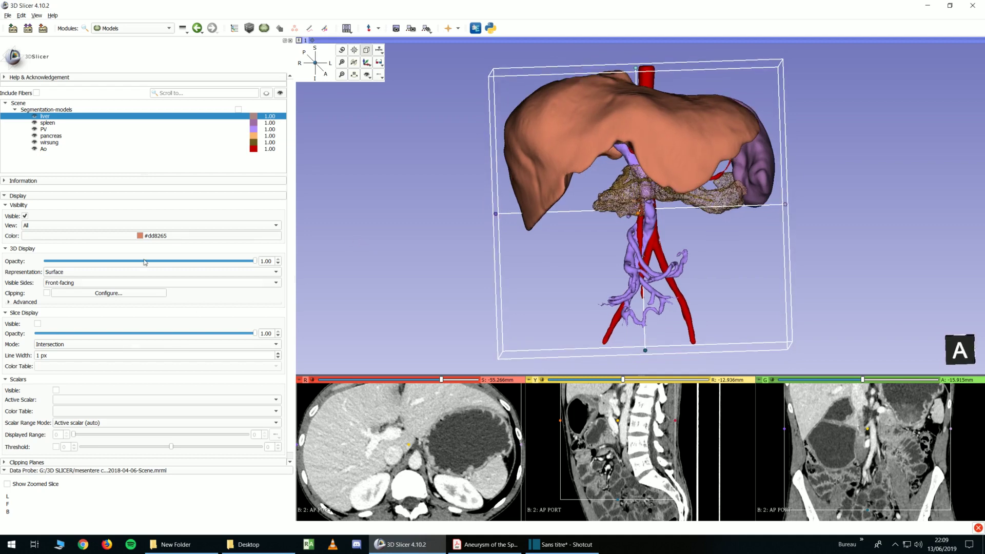
Expand and collapse the liver's mesh Information section, then rotate the models slightly.
left_click(10, 182)
left_click(9, 181)
left_click_drag(397, 195, 390, 191)
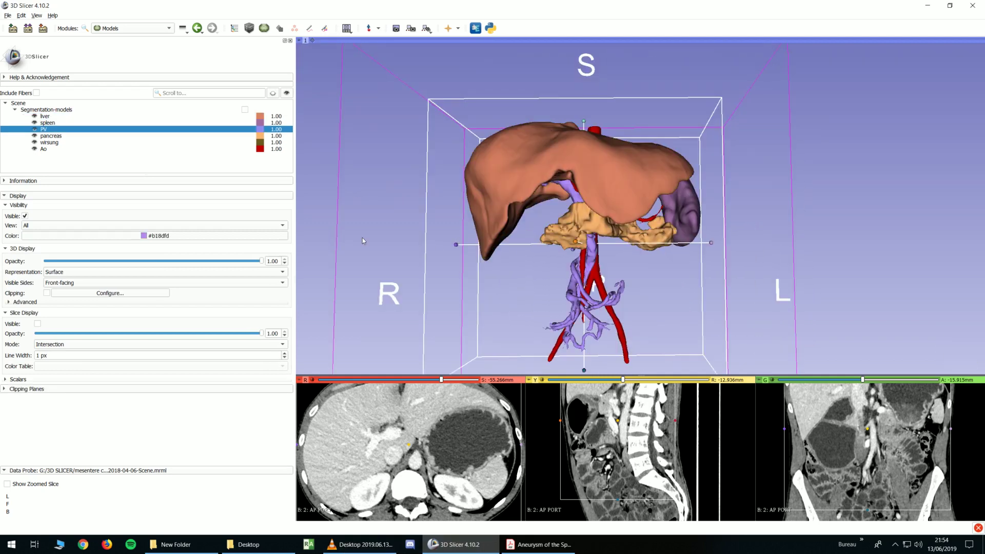
left_click_drag(362, 238, 373, 240)
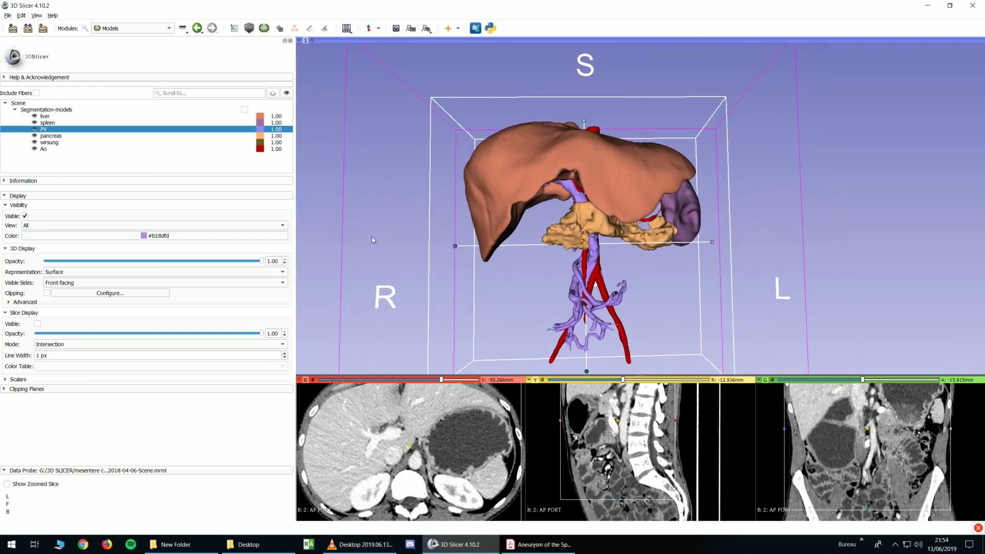